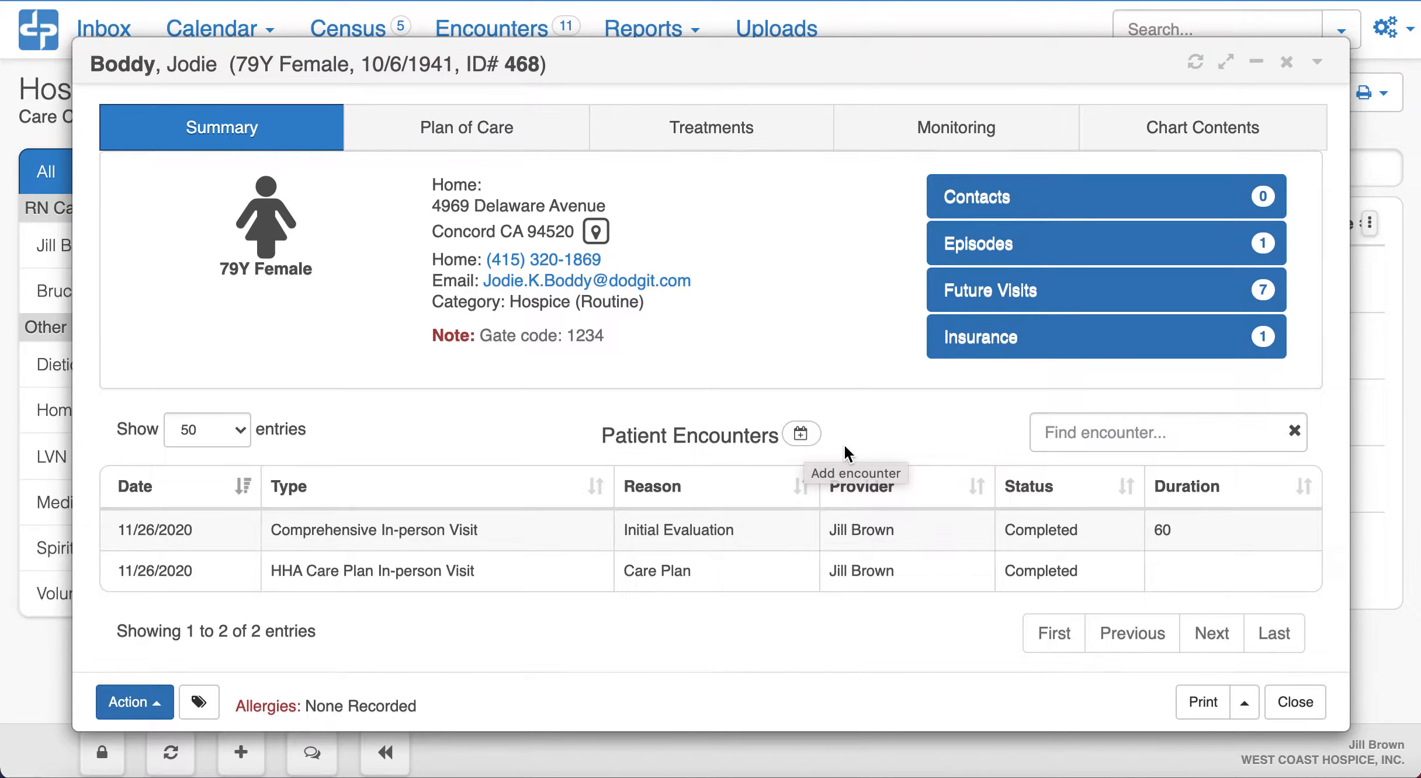
- Start a new visit from the patient's encounters and set its visit type to Follow Up
left_click(801, 435)
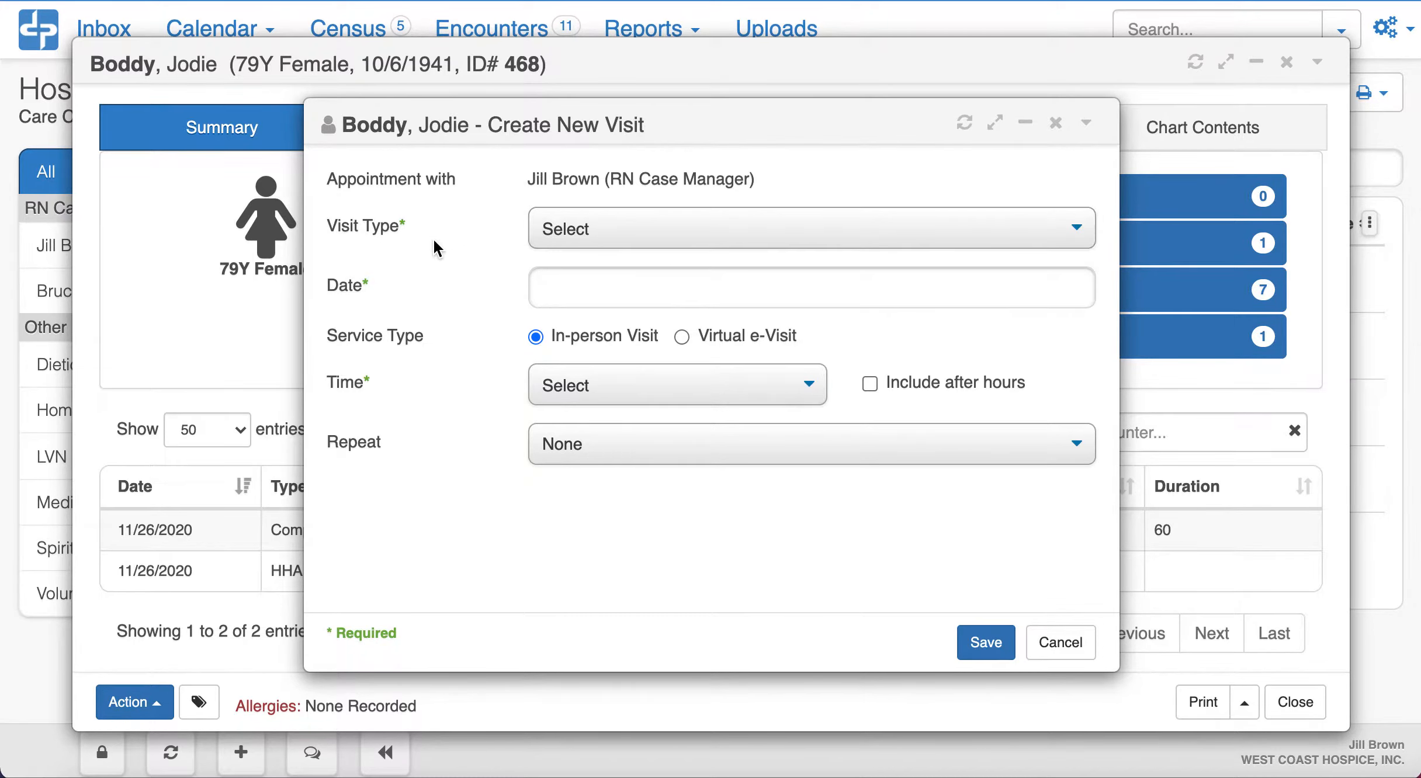
left_click(543, 184)
left_click(696, 225)
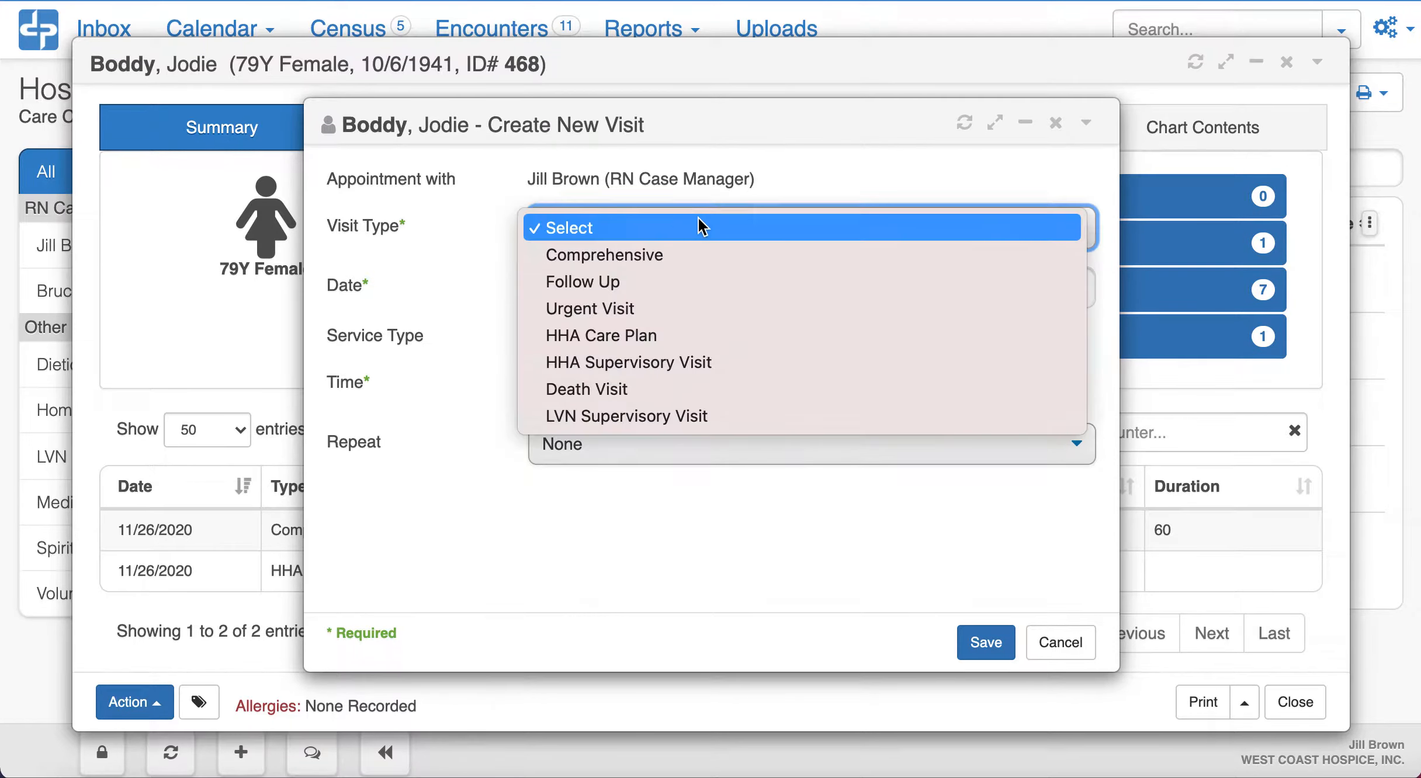
left_click(637, 280)
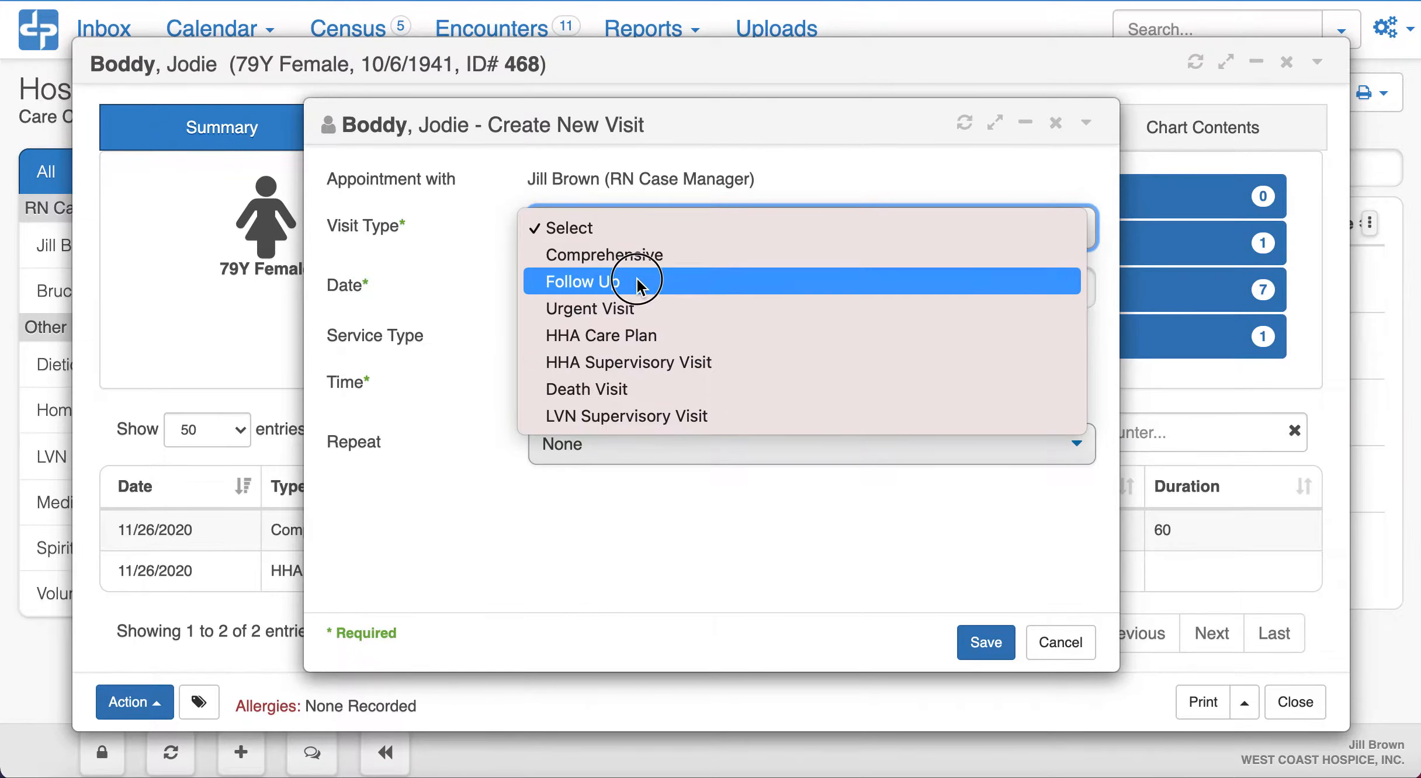
left_click(576, 287)
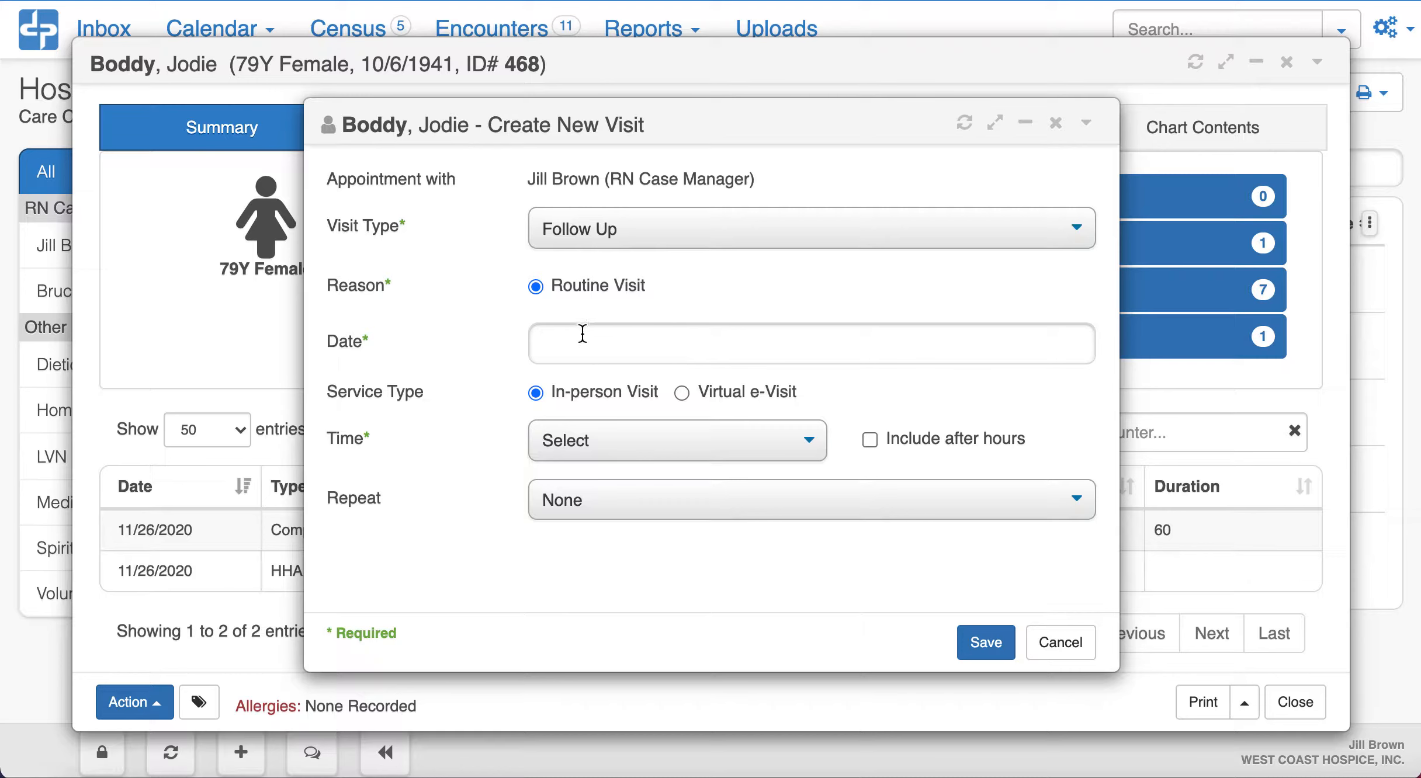
- Try the Urgent Visit type to see its reason field, and return the visit type to Follow Up with Routine Visit as reason
left_click(642, 237)
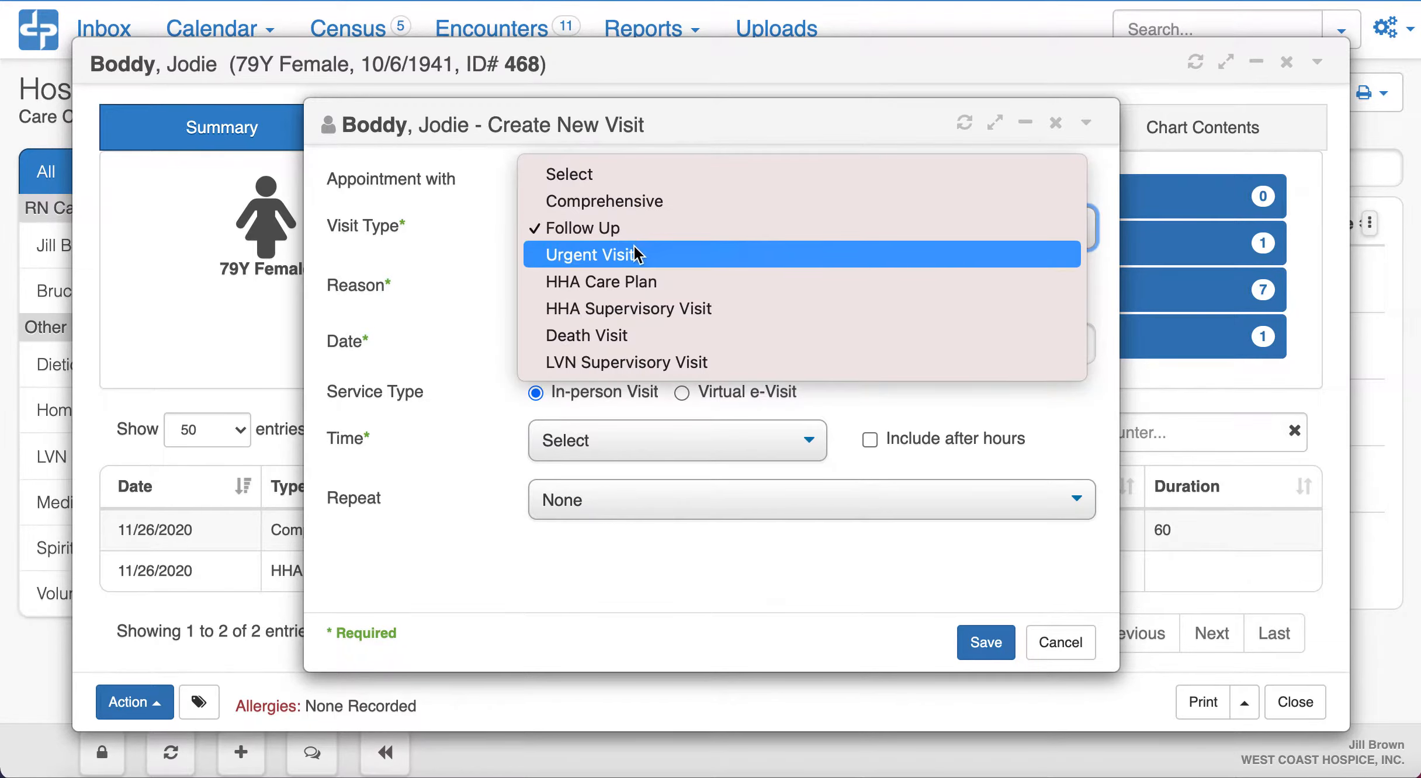
left_click(634, 253)
left_click(593, 284)
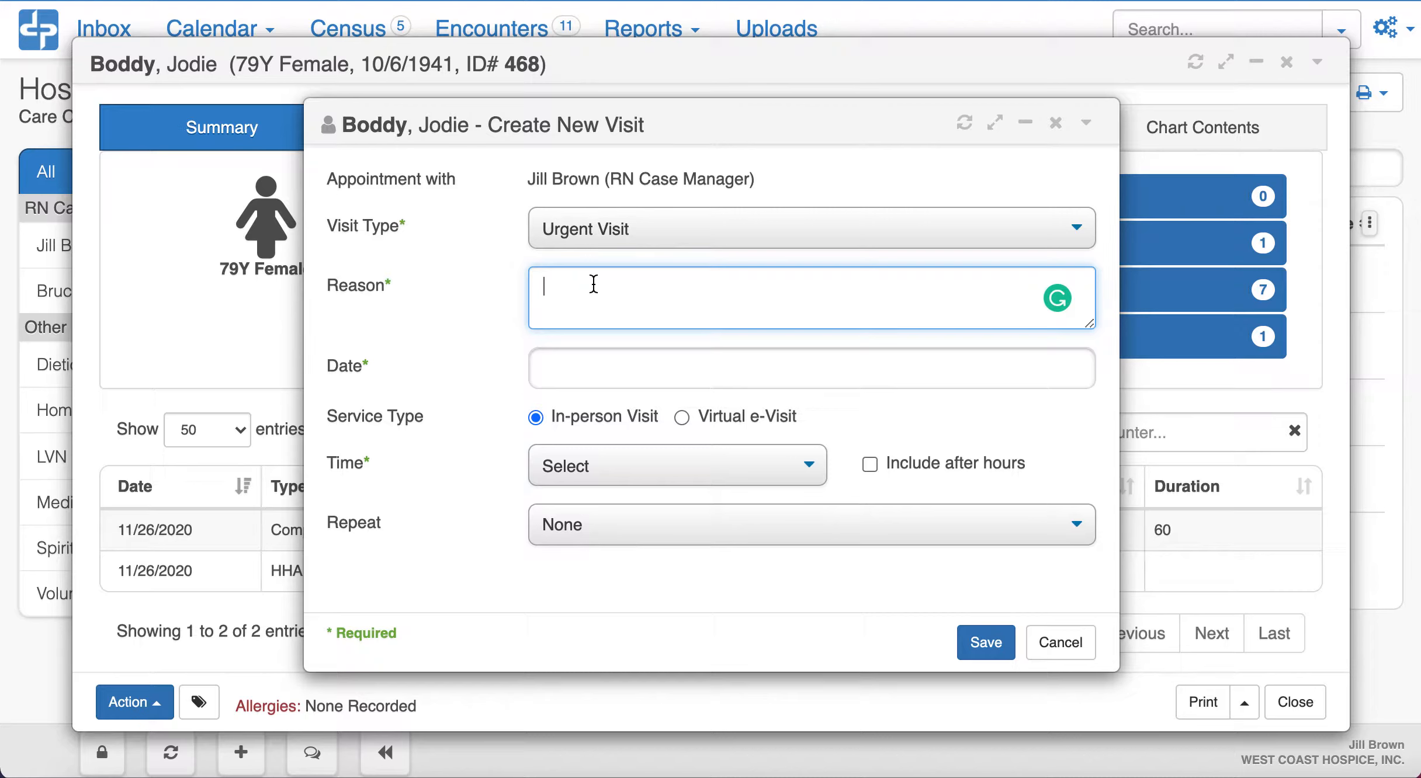
left_click(613, 234)
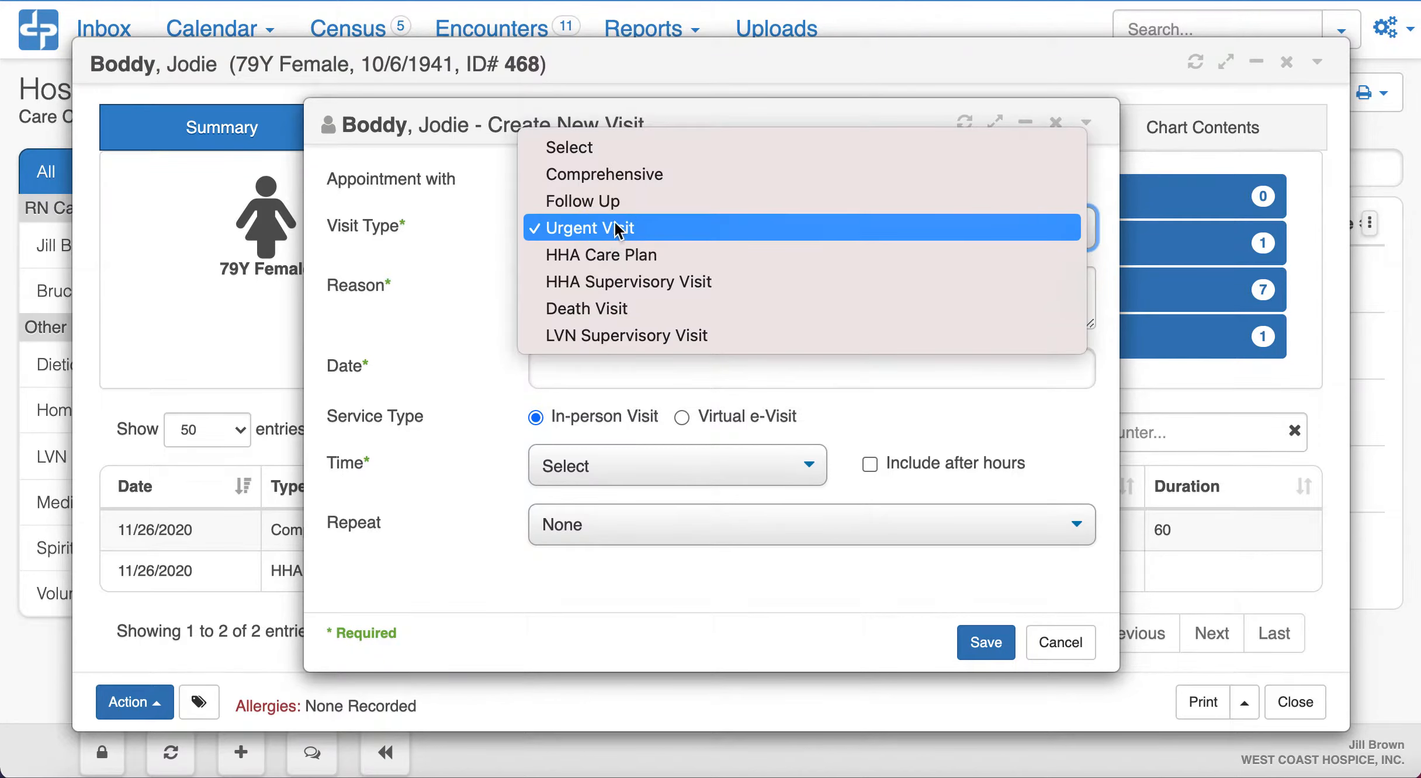
left_click(616, 204)
left_click(600, 288)
- Schedule the visit for 1/18/2021 at 10:00
left_click(570, 343)
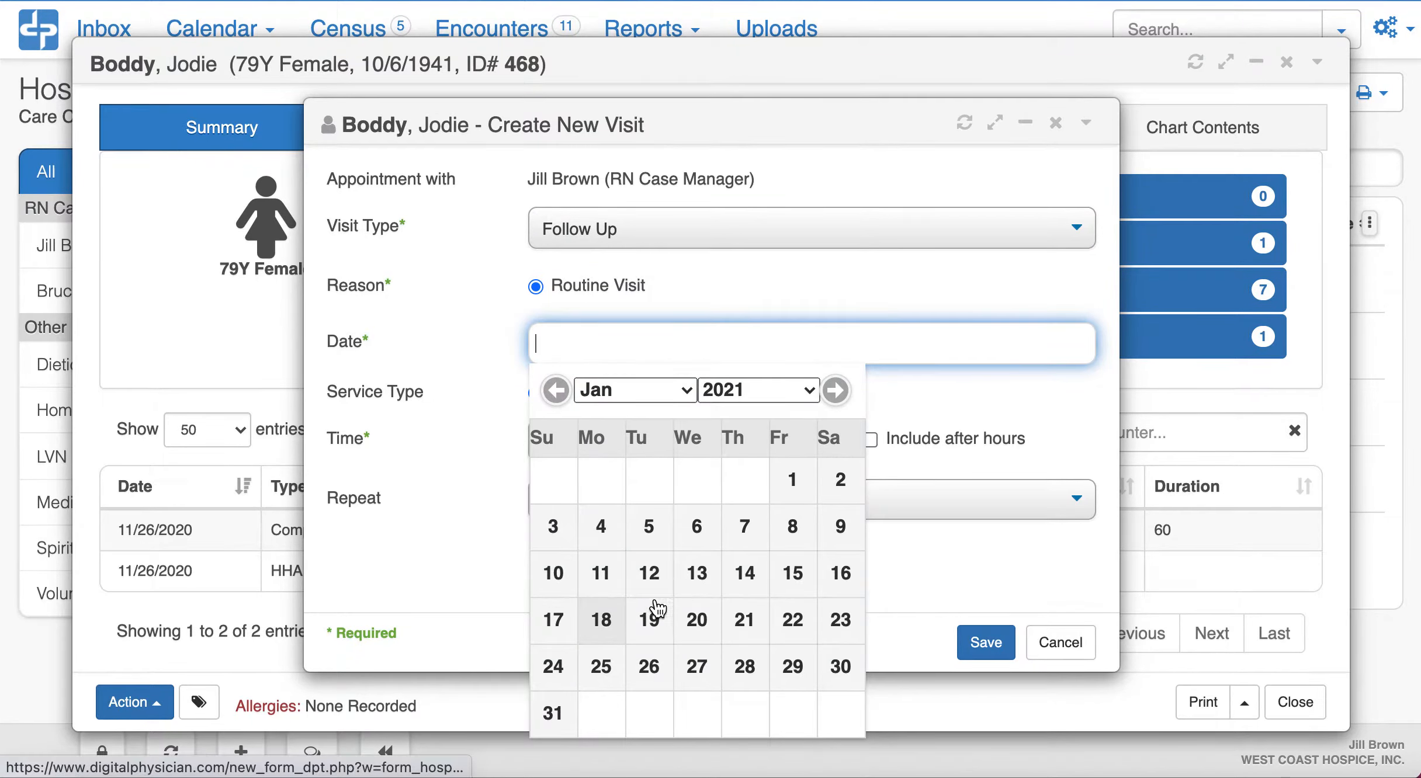
left_click(613, 628)
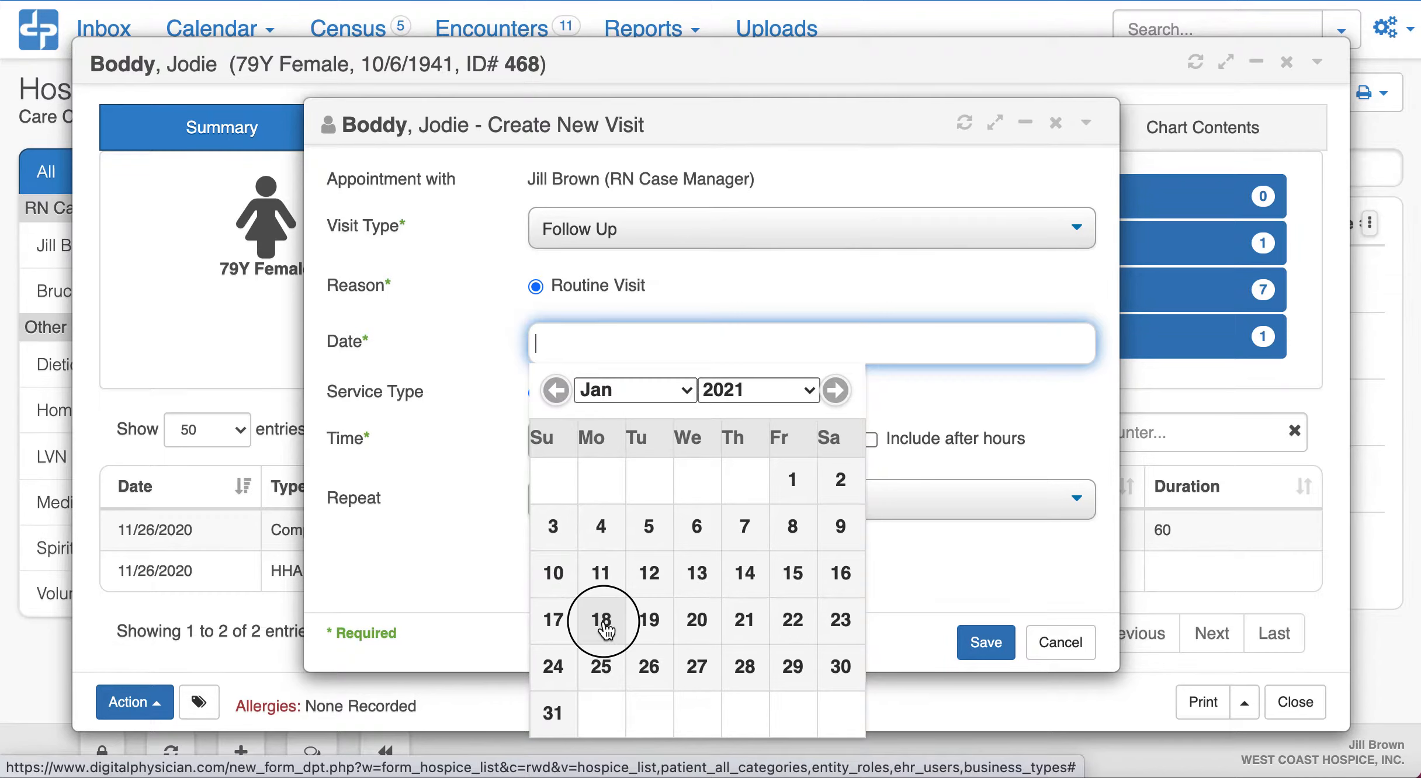
left_click(618, 455)
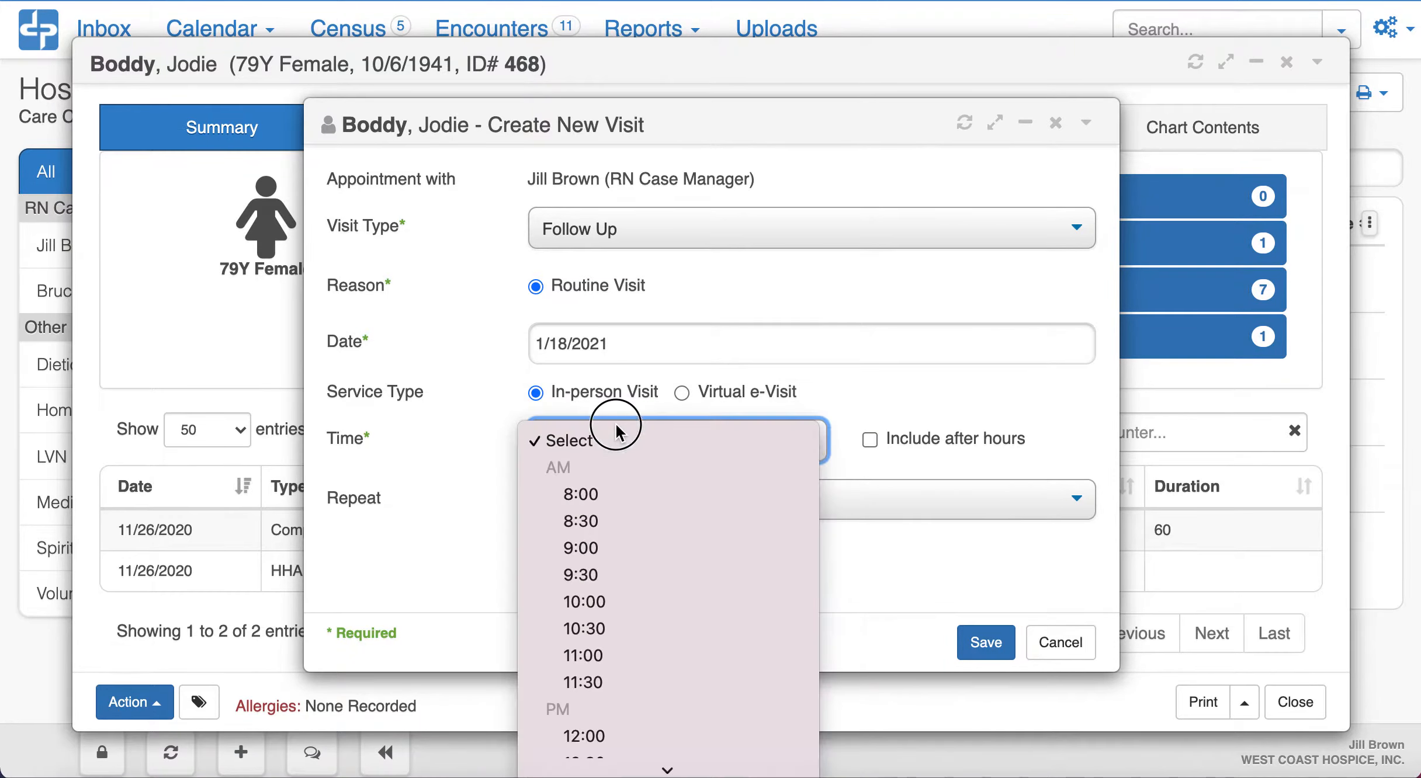
left_click(613, 604)
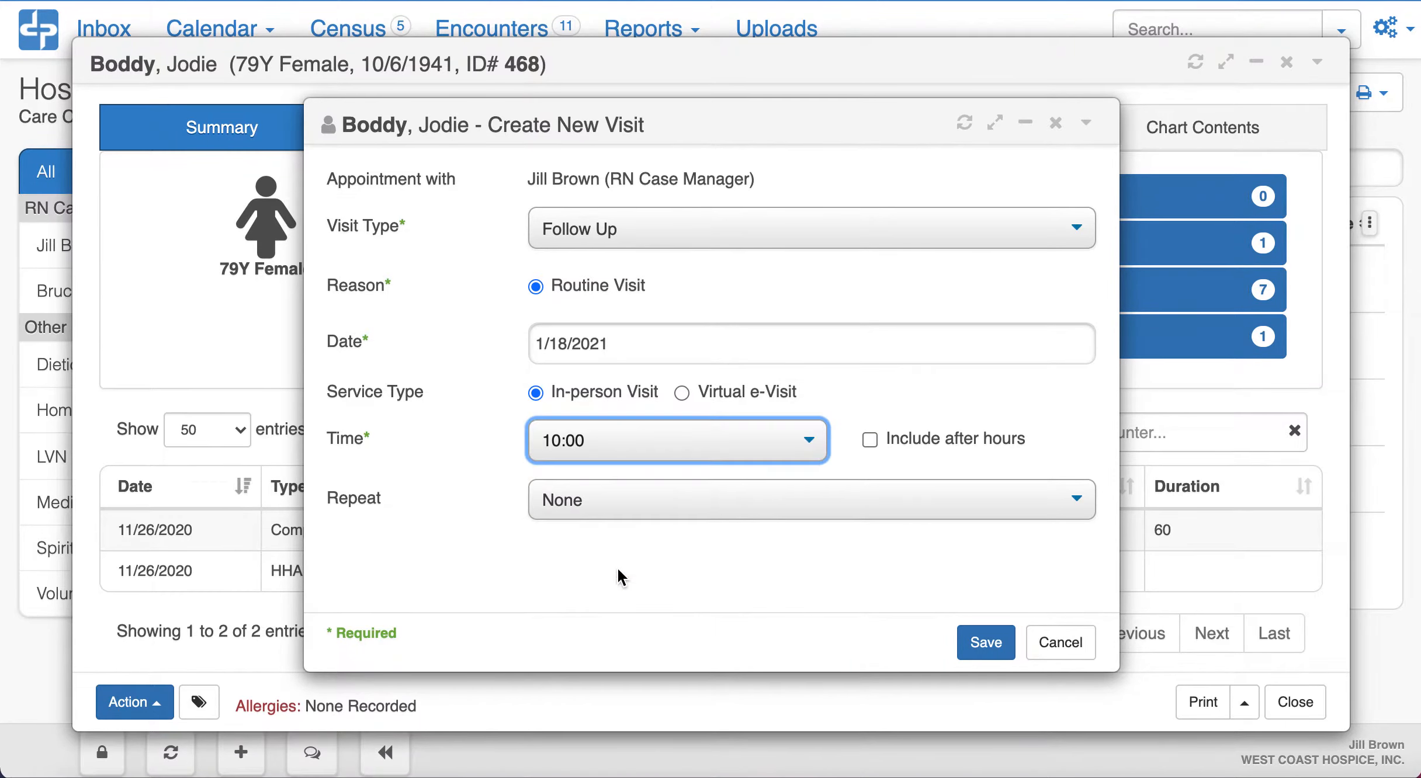
- Make the visit repeat daily for a total of 4 visits
left_click(625, 502)
left_click(617, 526)
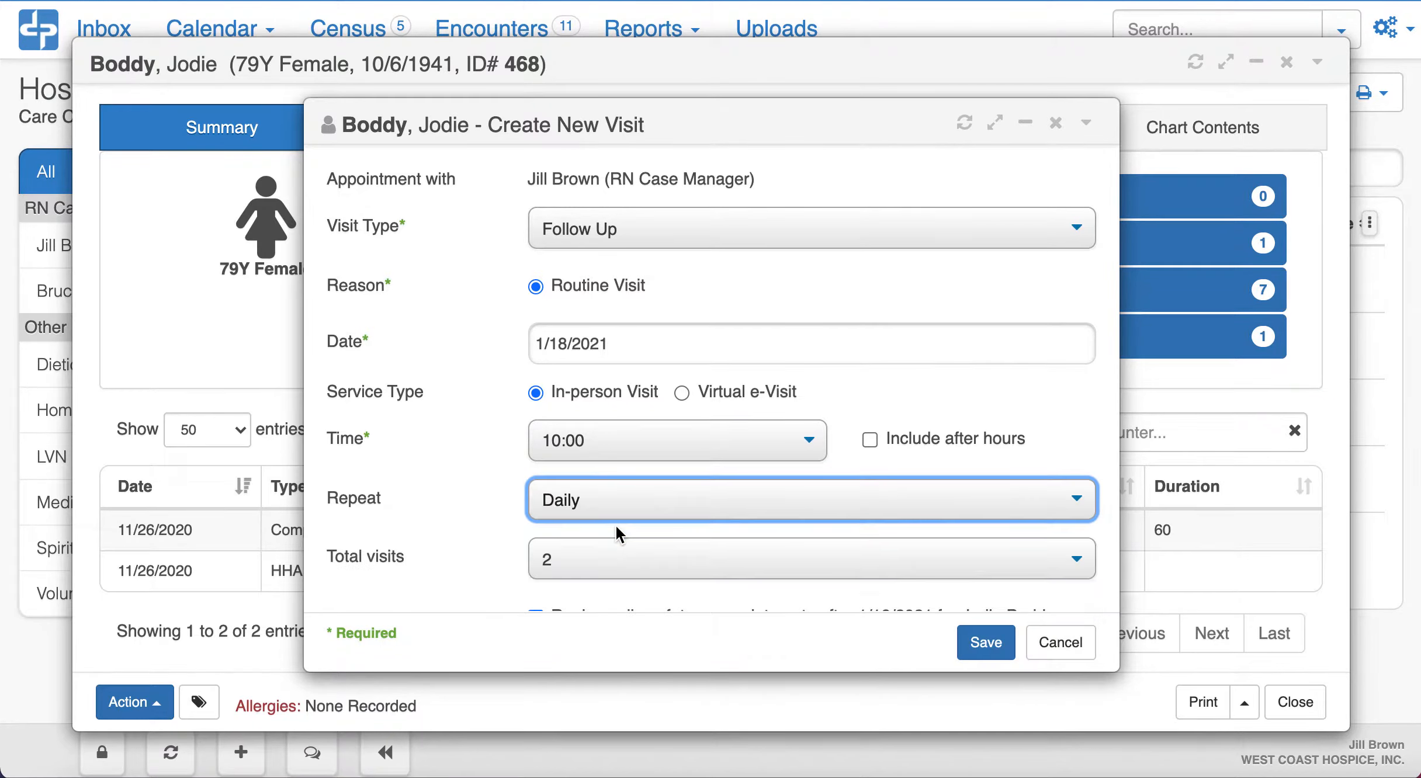
scroll(482, 479, "down", 2)
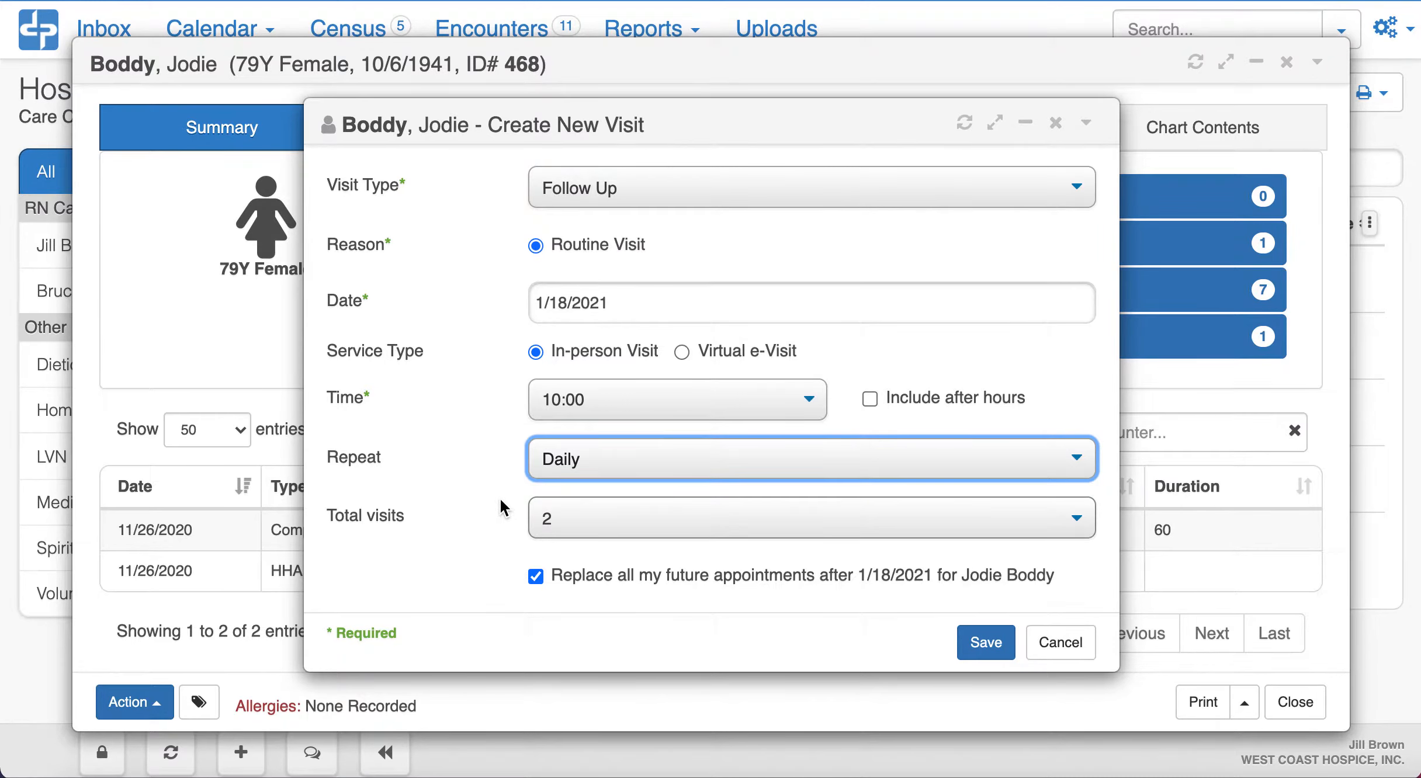
left_click(572, 528)
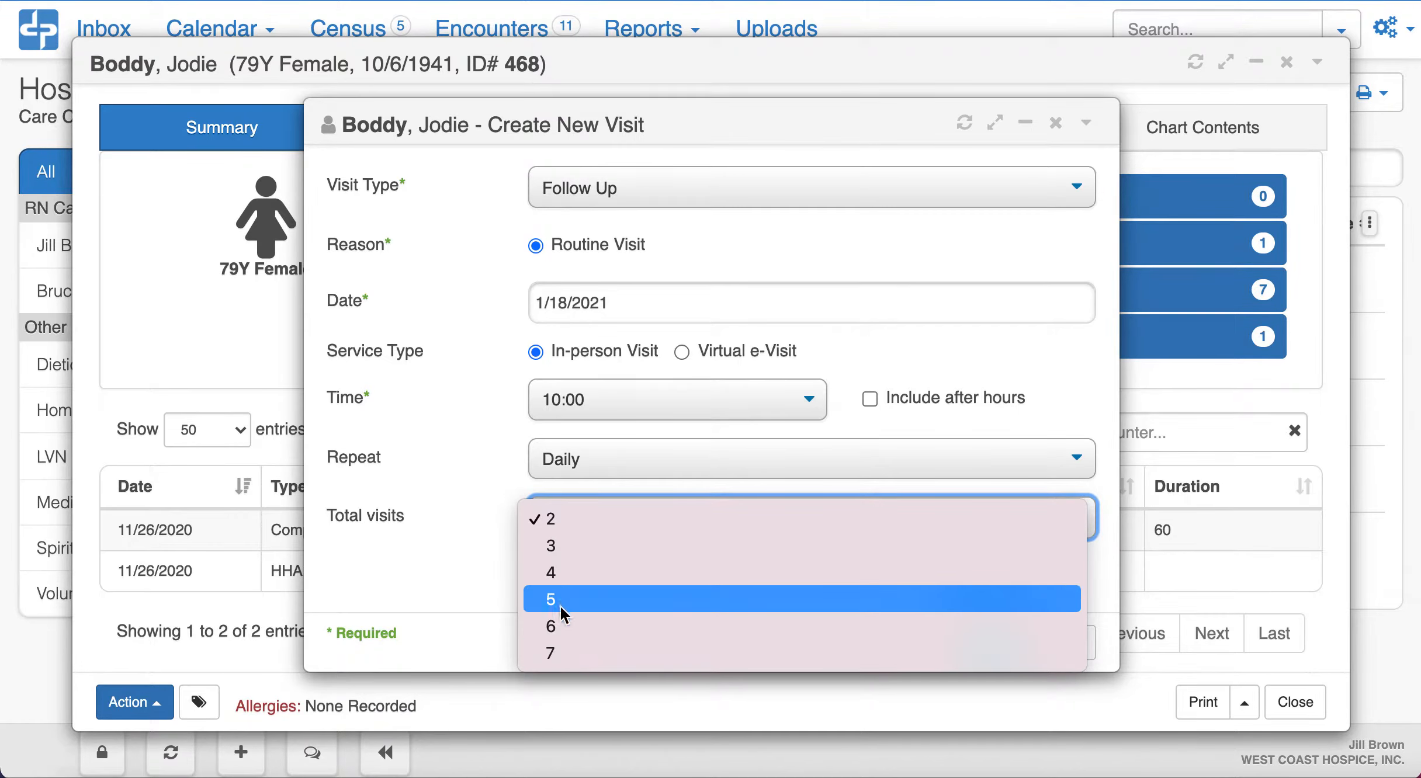
left_click(564, 575)
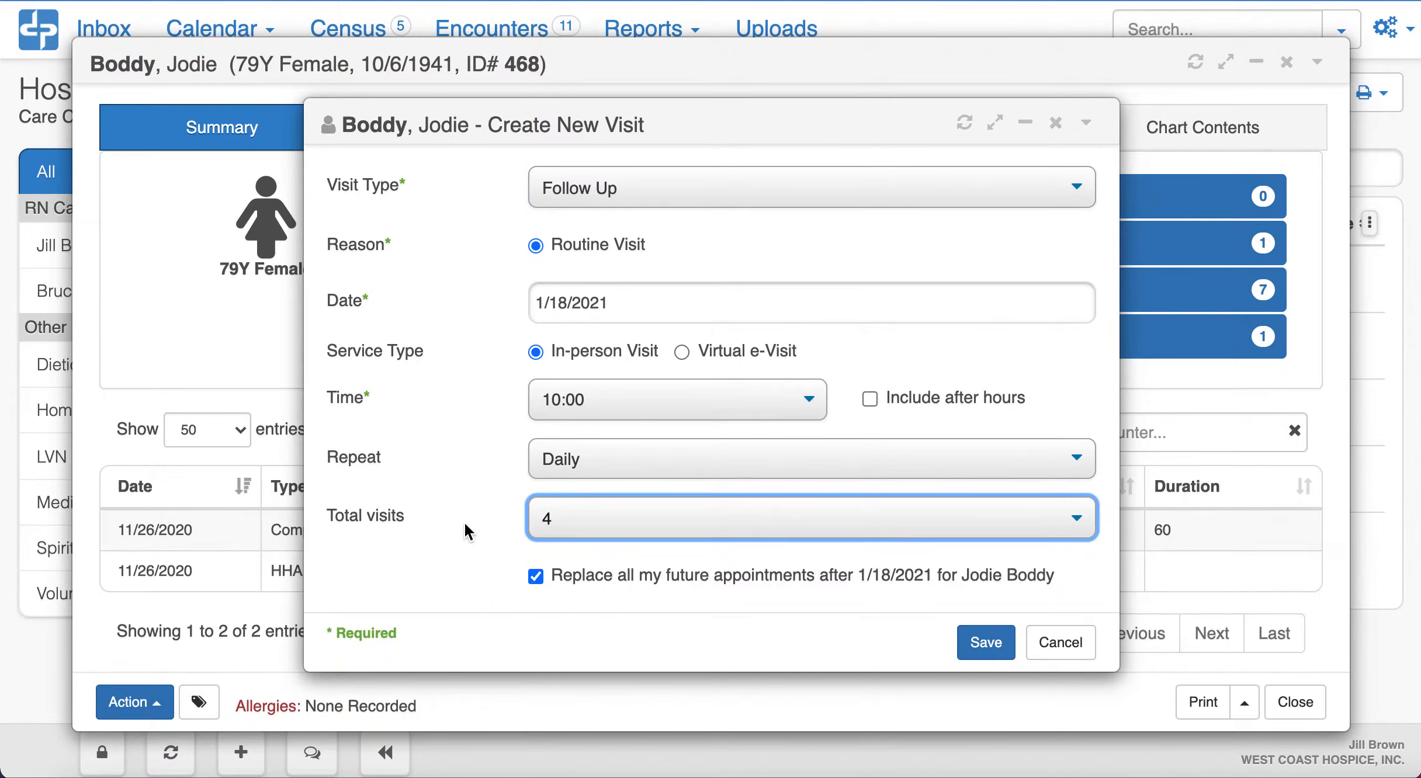
- Turn off replacing all future appointments after 1/18/2021 for this patient and save the visit series
scroll(468, 531, "up", 2)
scroll(467, 531, "down", 2)
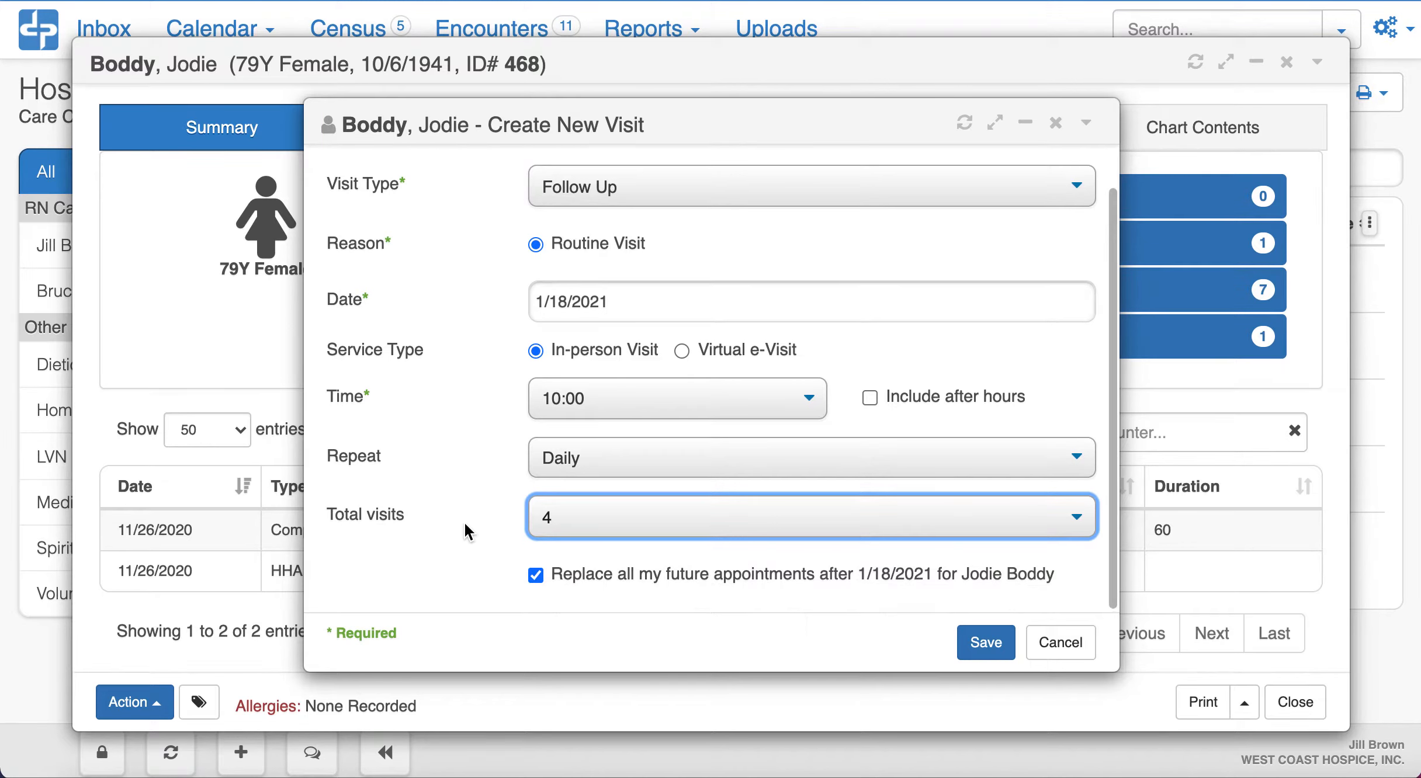
scroll(468, 532, "up", 2)
scroll(467, 532, "down", 2)
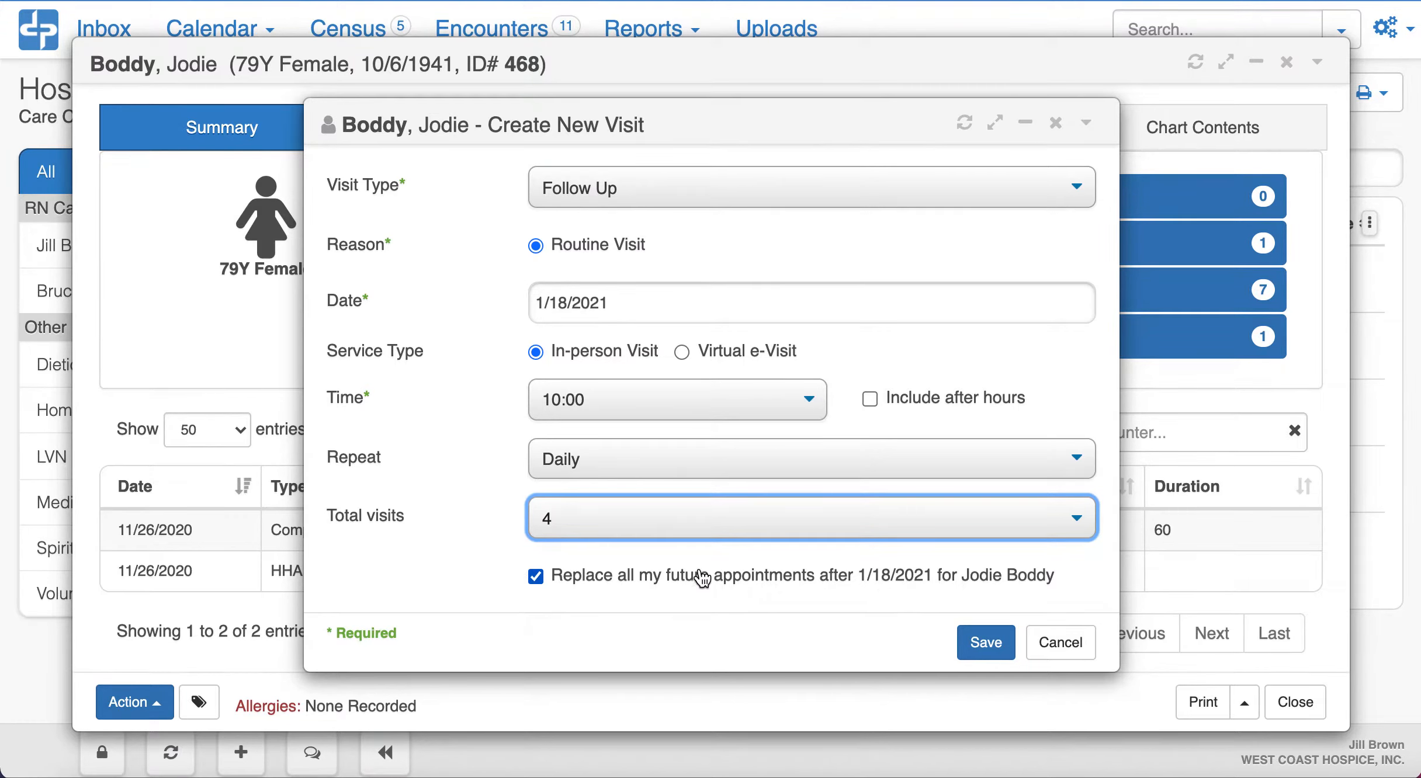
left_click(613, 582)
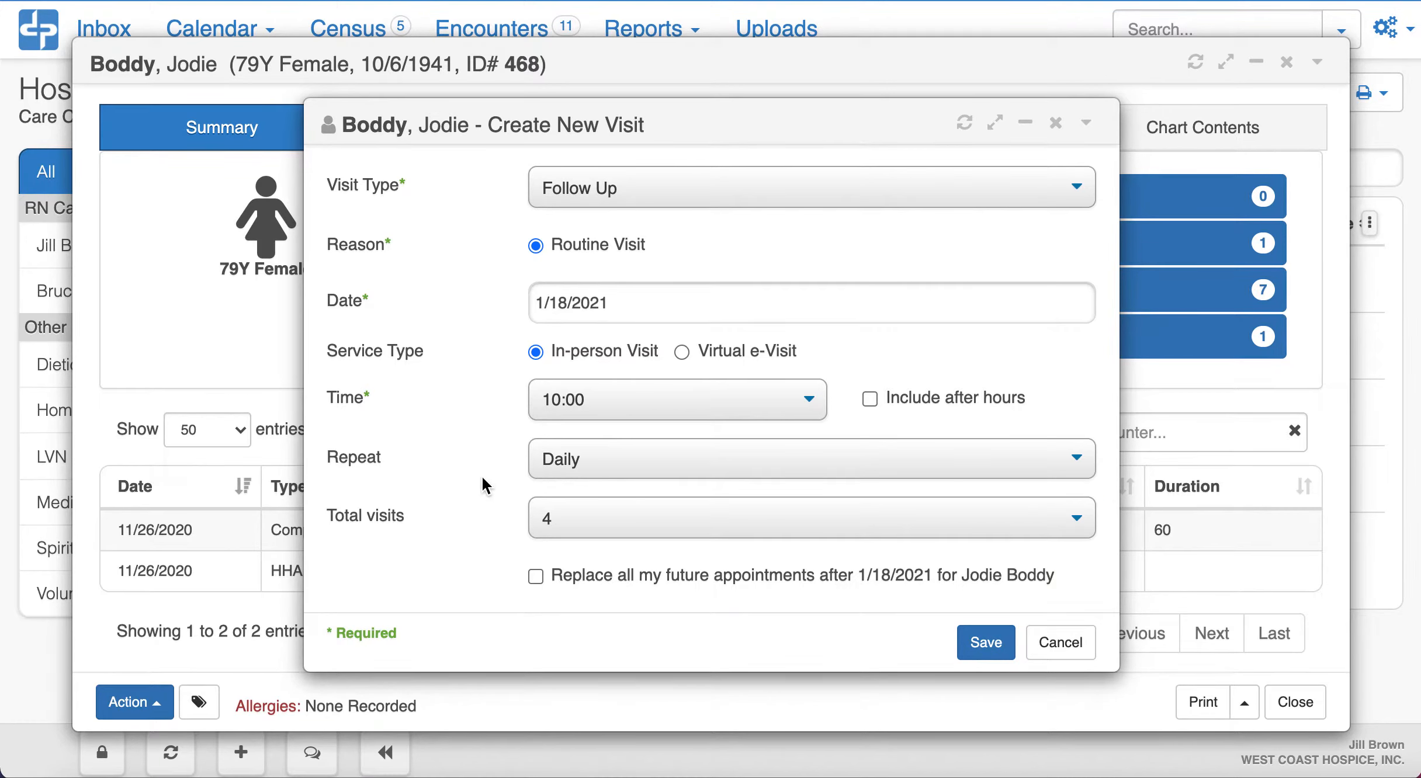
scroll(482, 475, "up", 2)
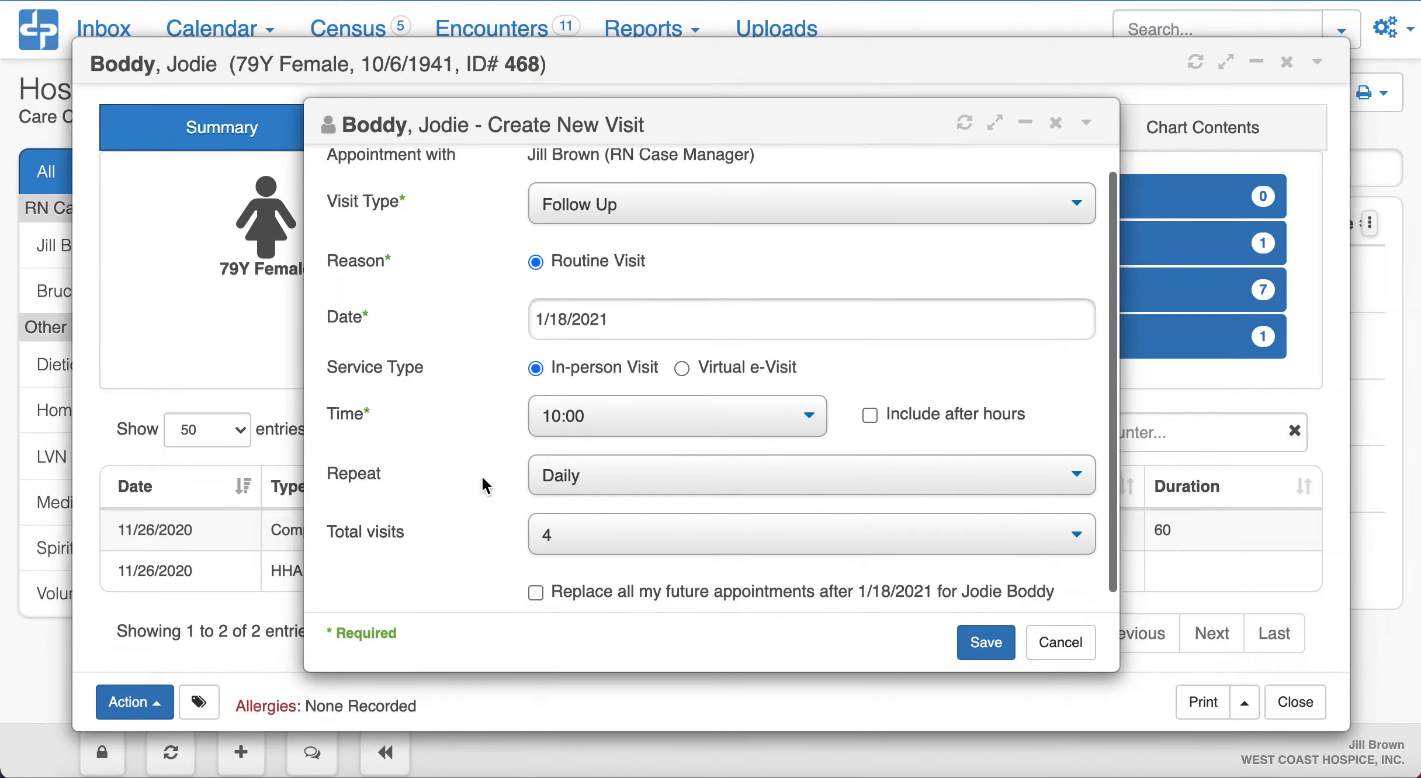
scroll(482, 475, "down", 2)
scroll(482, 475, "up", 2)
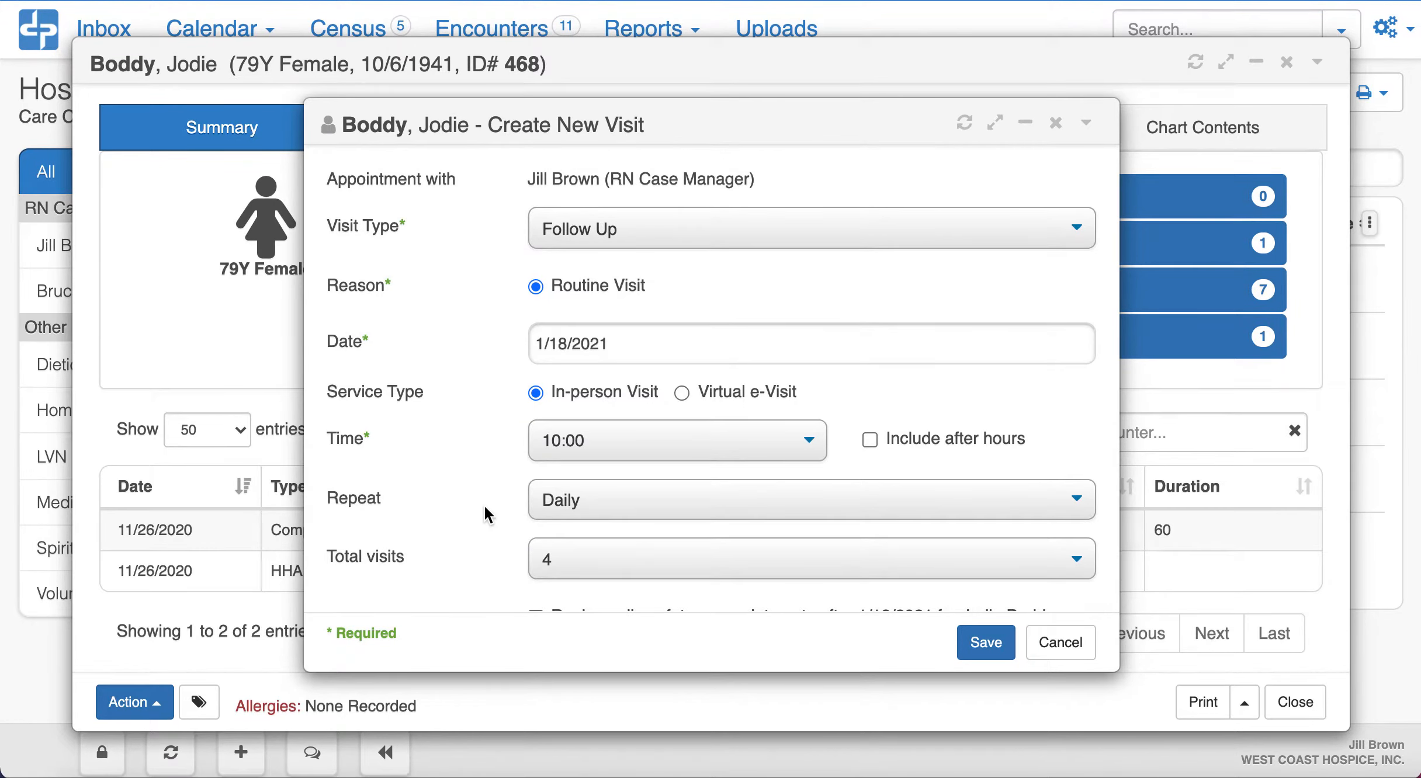
scroll(479, 479, "down", 2)
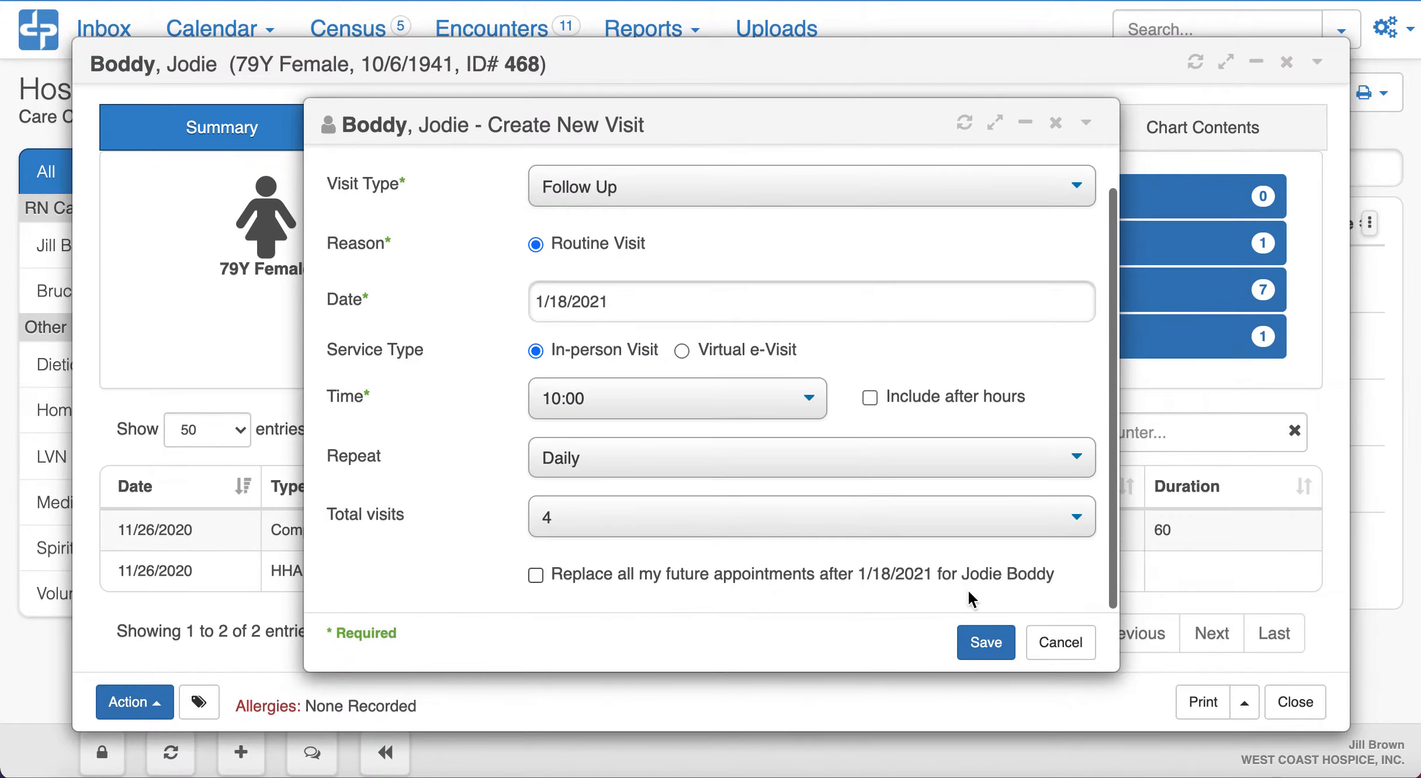
left_click(987, 642)
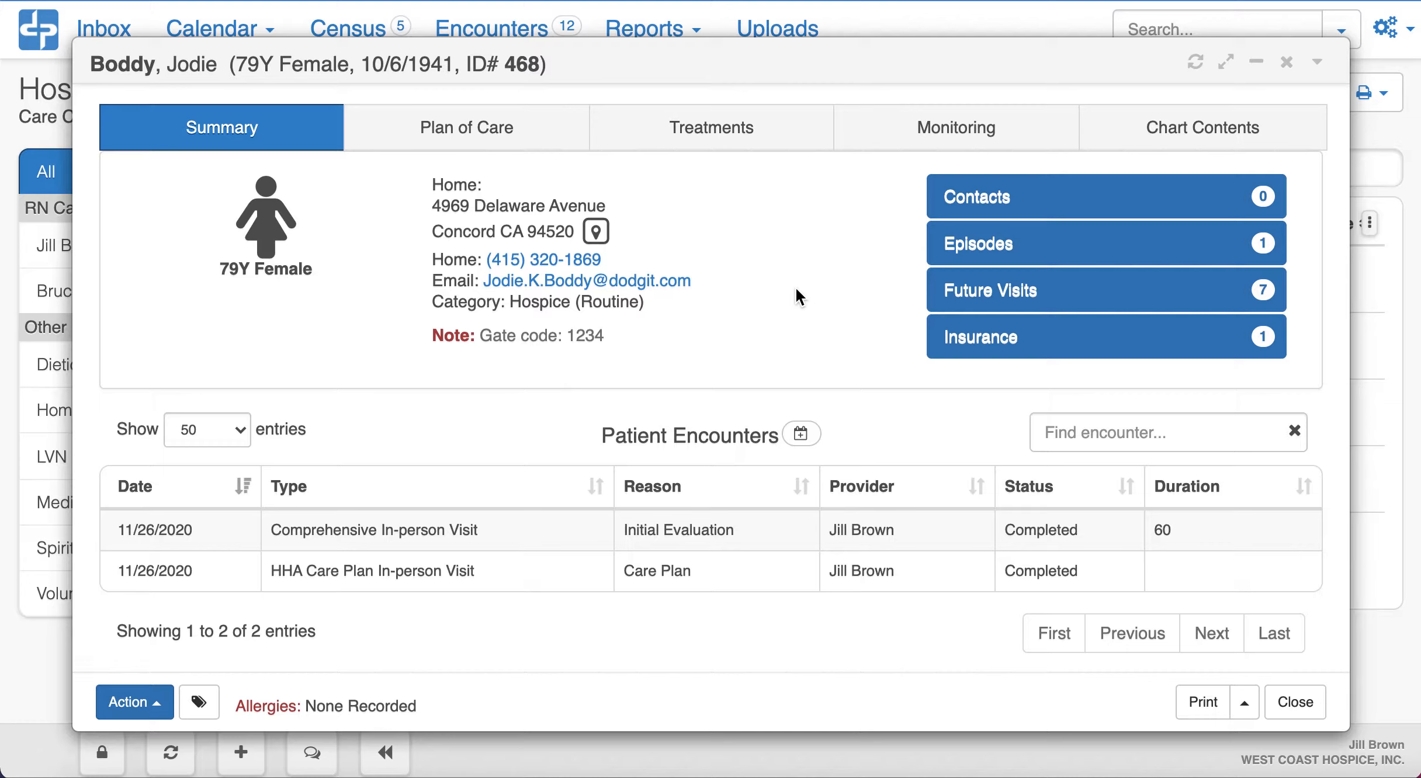
- Review the patient's list of future visits and close it
left_click(974, 295)
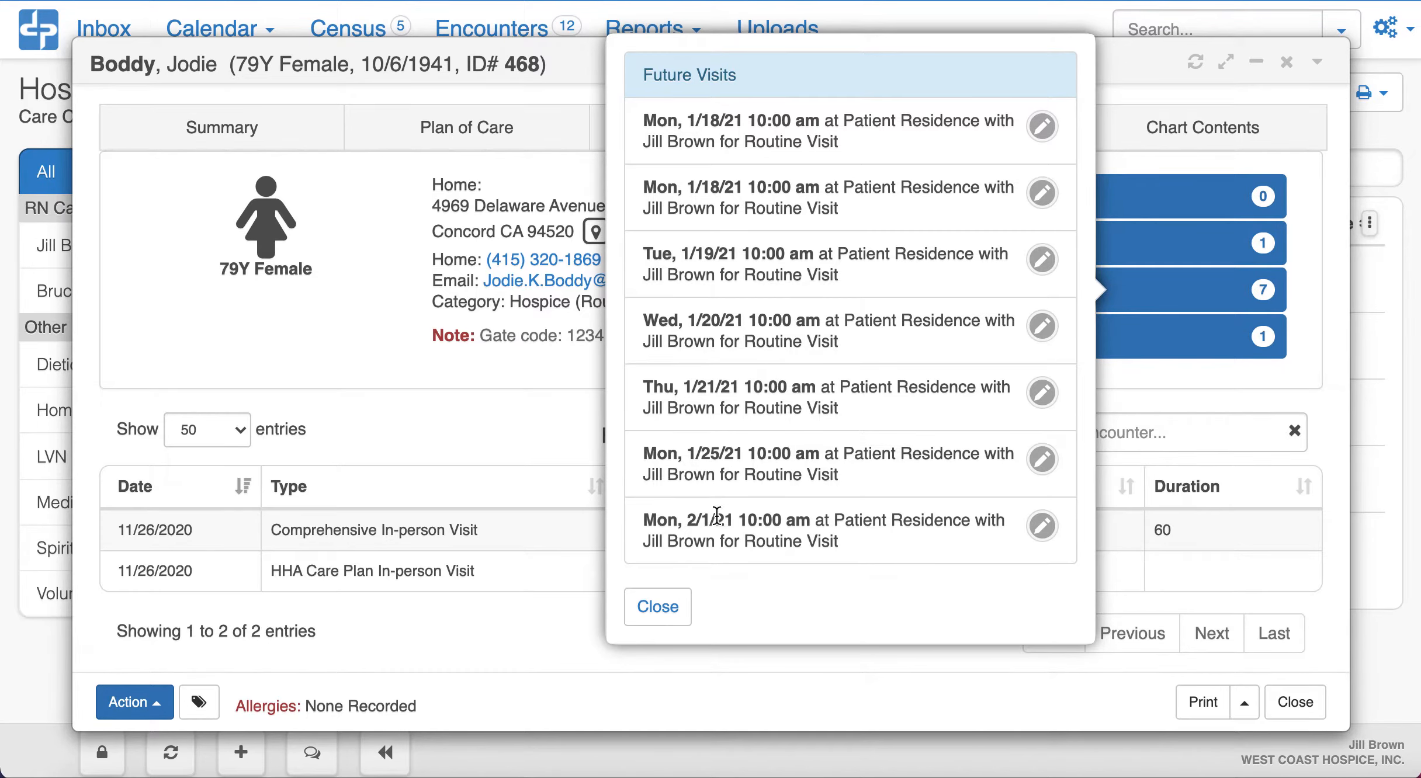
left_click(659, 607)
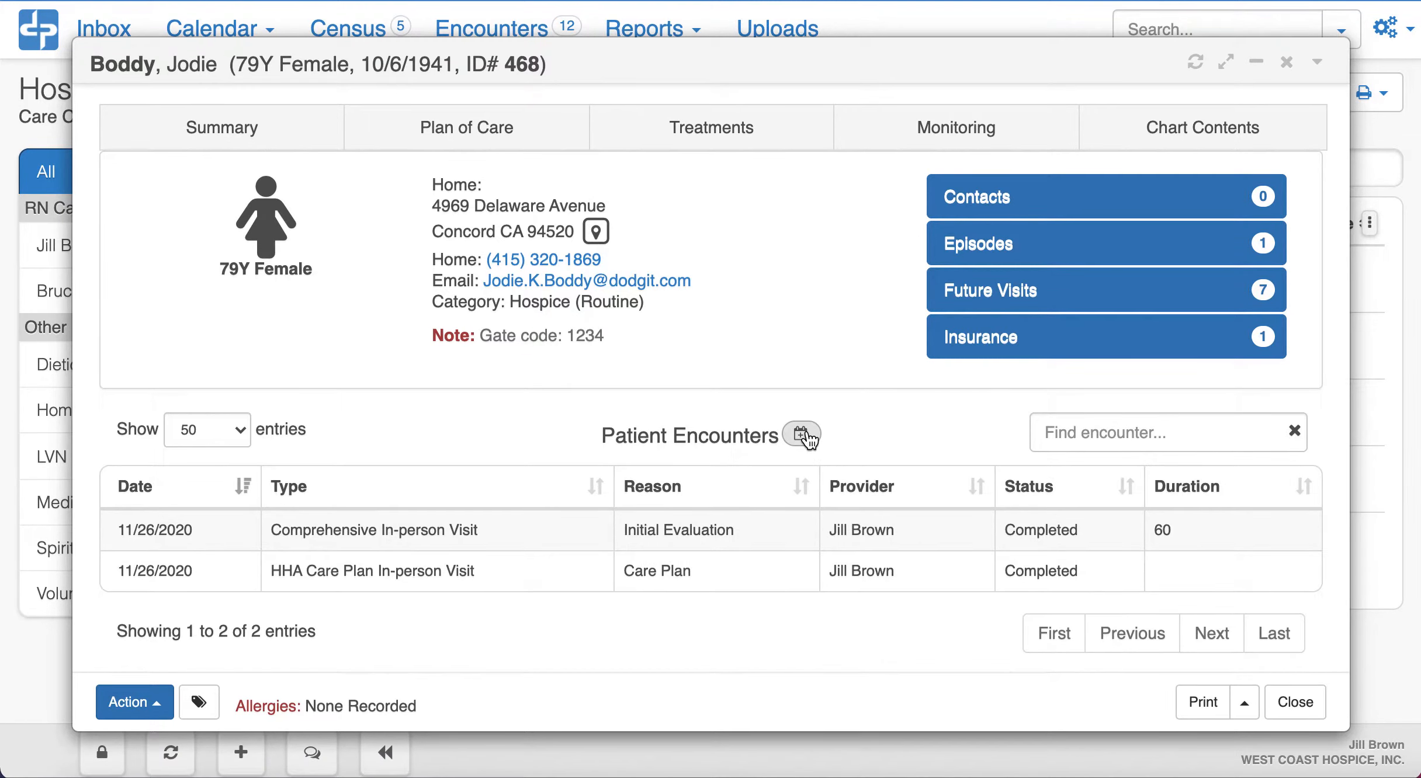
- Start another new visit for the patient with type Follow Up, dated 1/26/2021 at 10:00
left_click(802, 435)
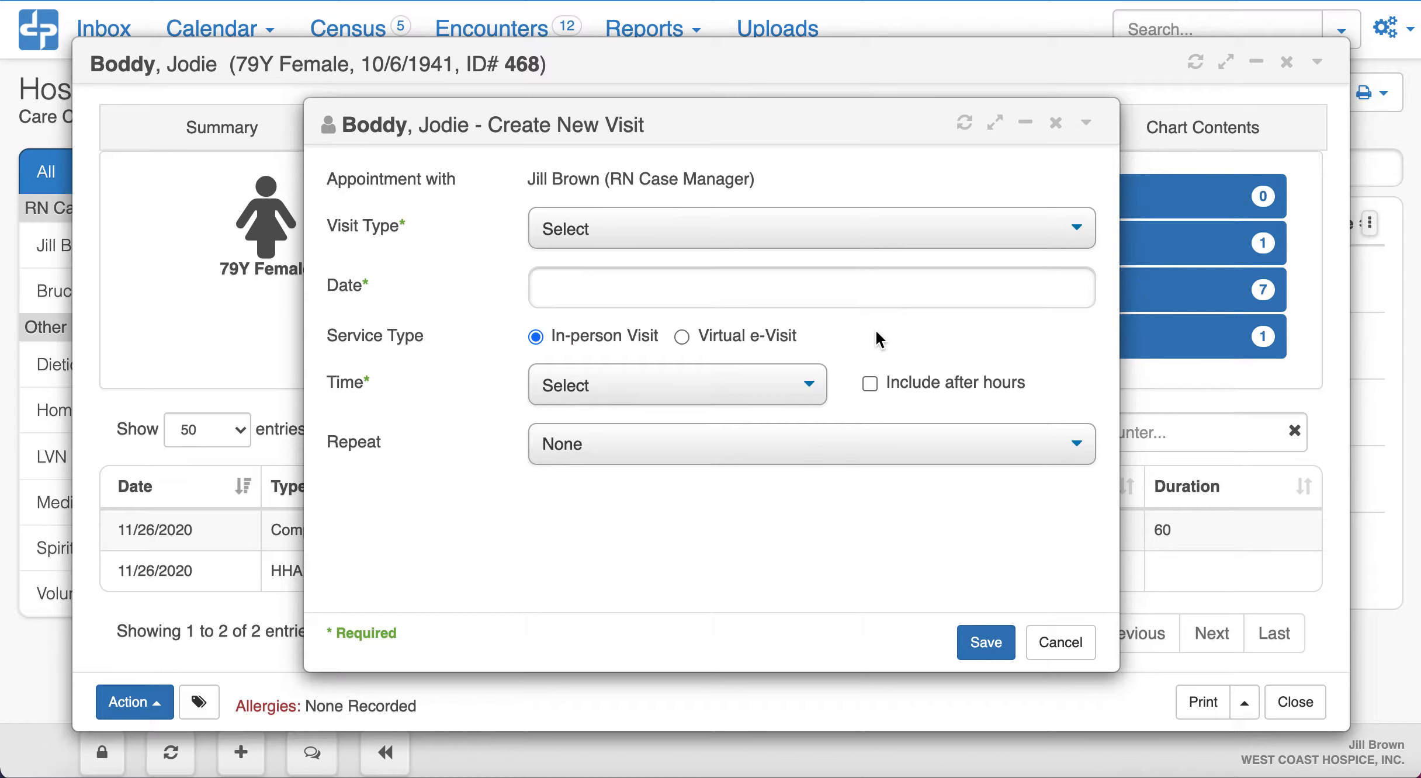
left_click(684, 229)
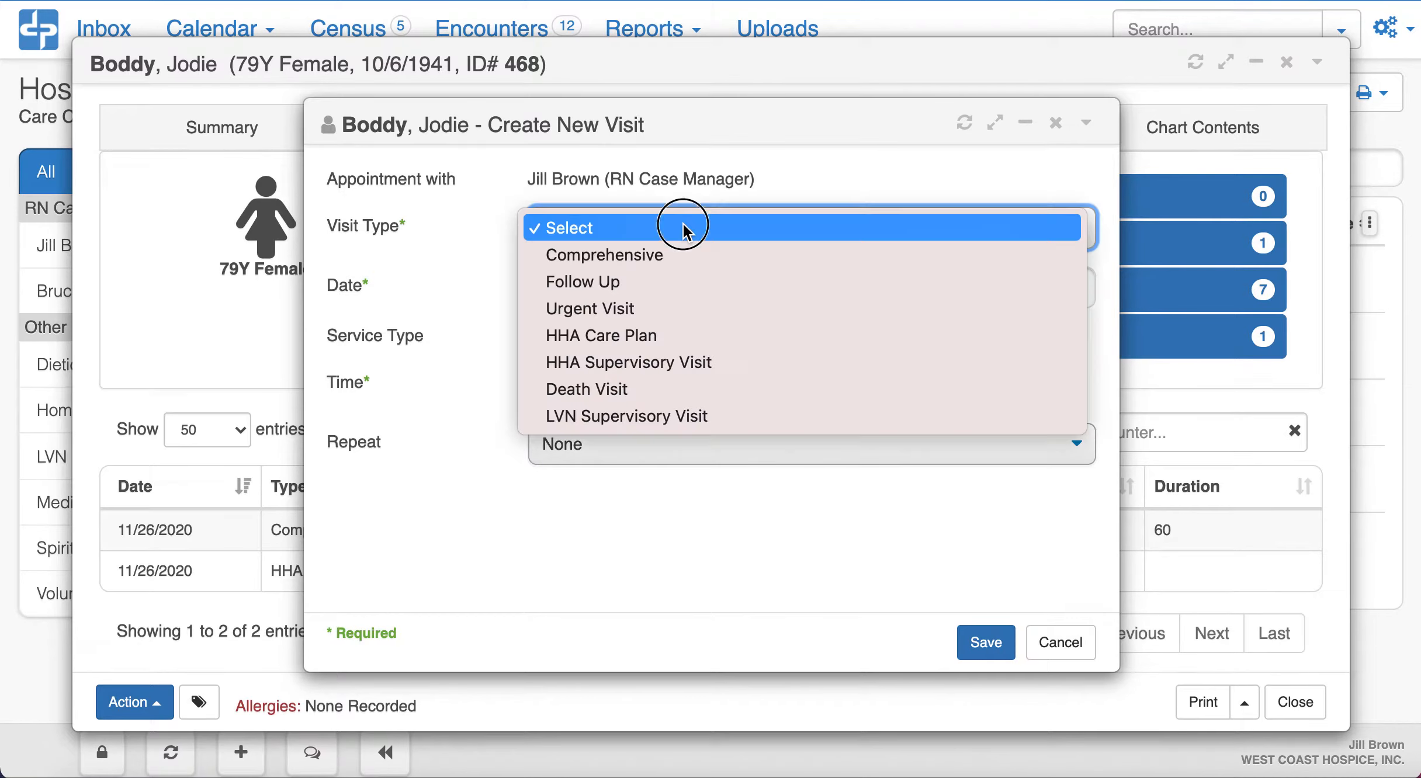
key("Escape")
left_click(571, 281)
left_click(572, 342)
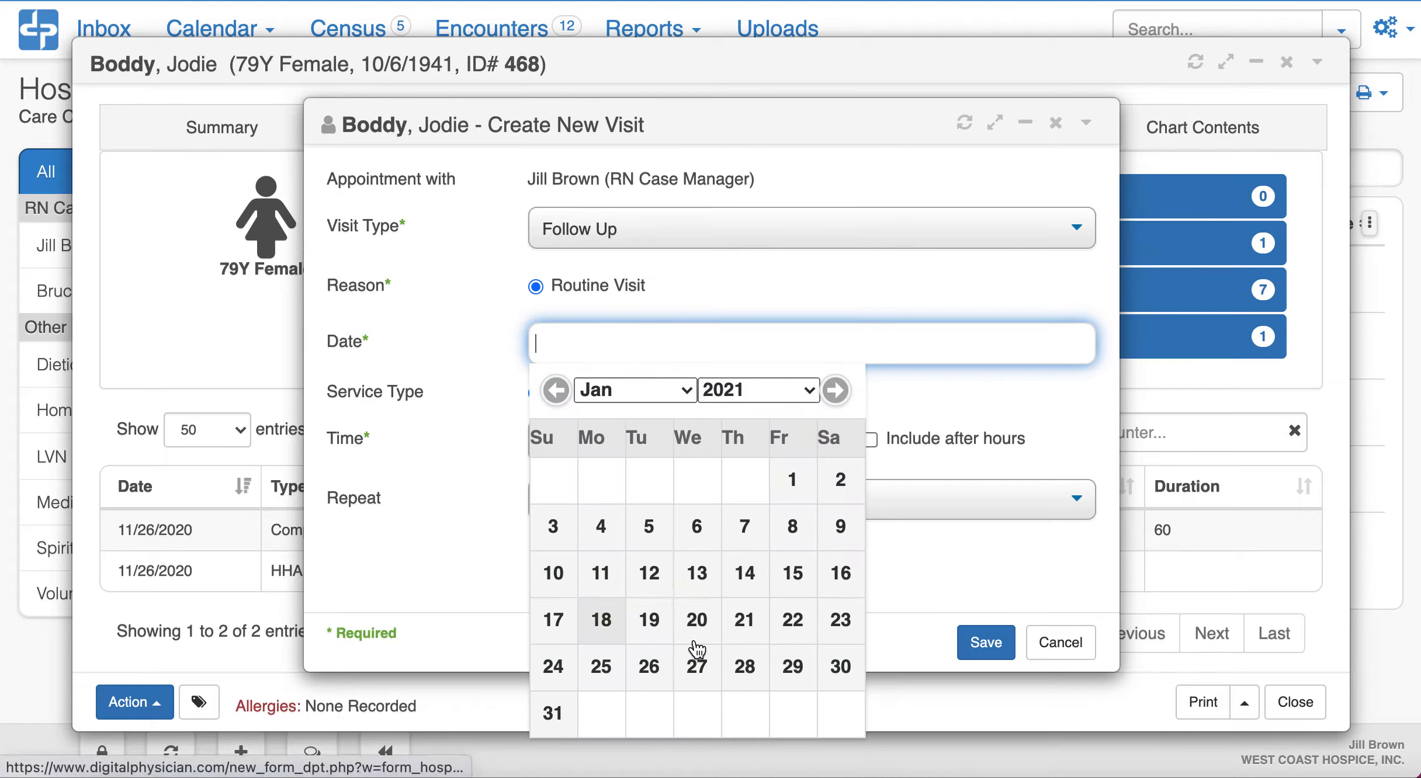
left_click(653, 669)
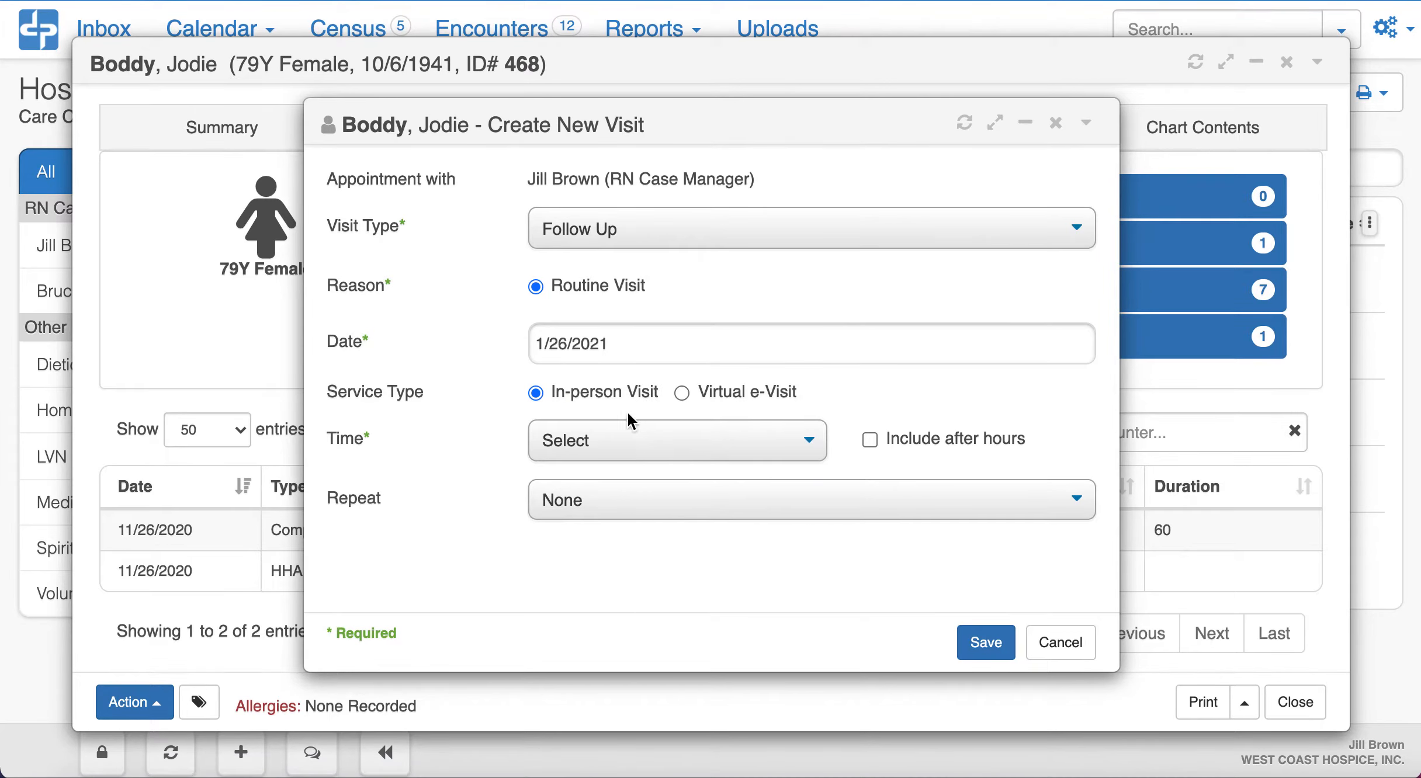
left_click(599, 436)
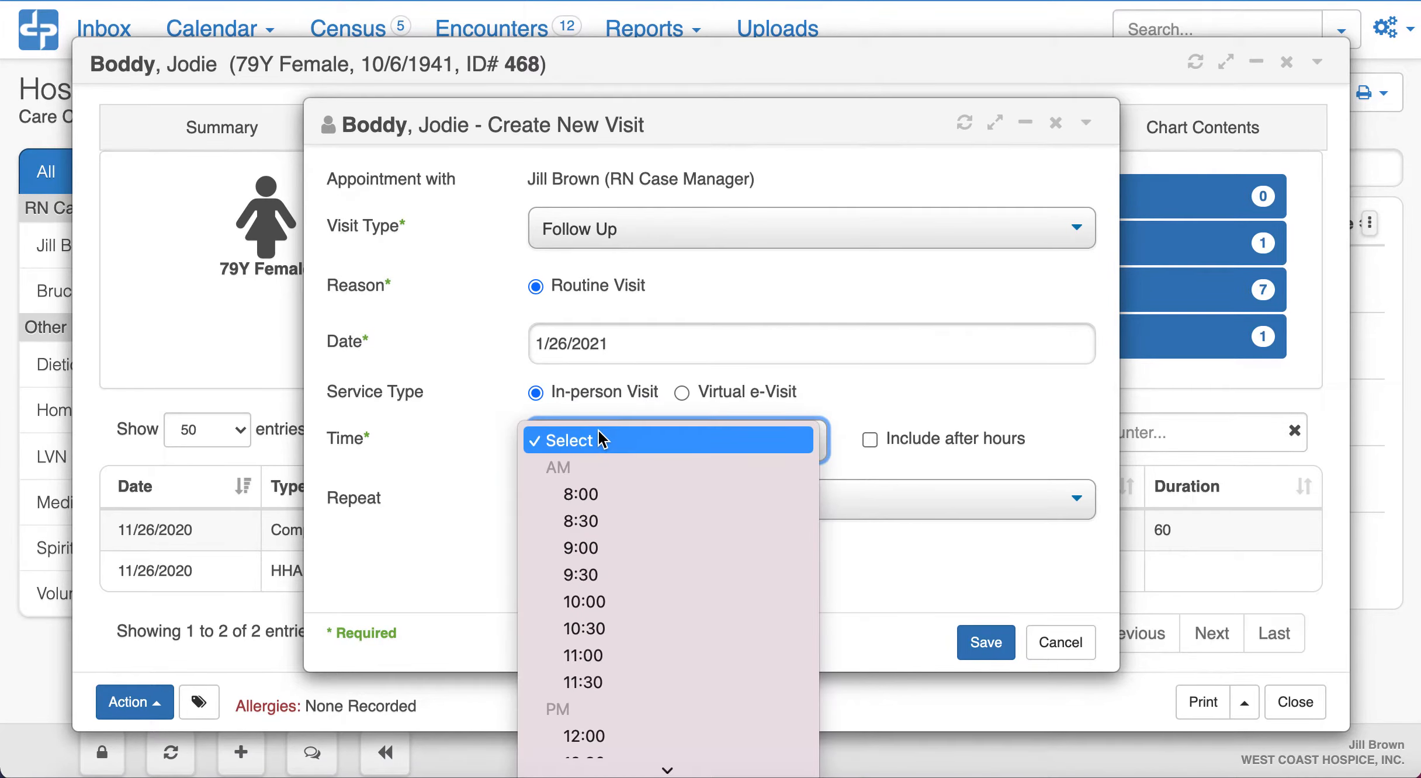
left_click(580, 601)
- Repeat the visit several days a week on Mon, Wed and Fri, with stop date 2/23/21 (end of current benefit period)
left_click(597, 504)
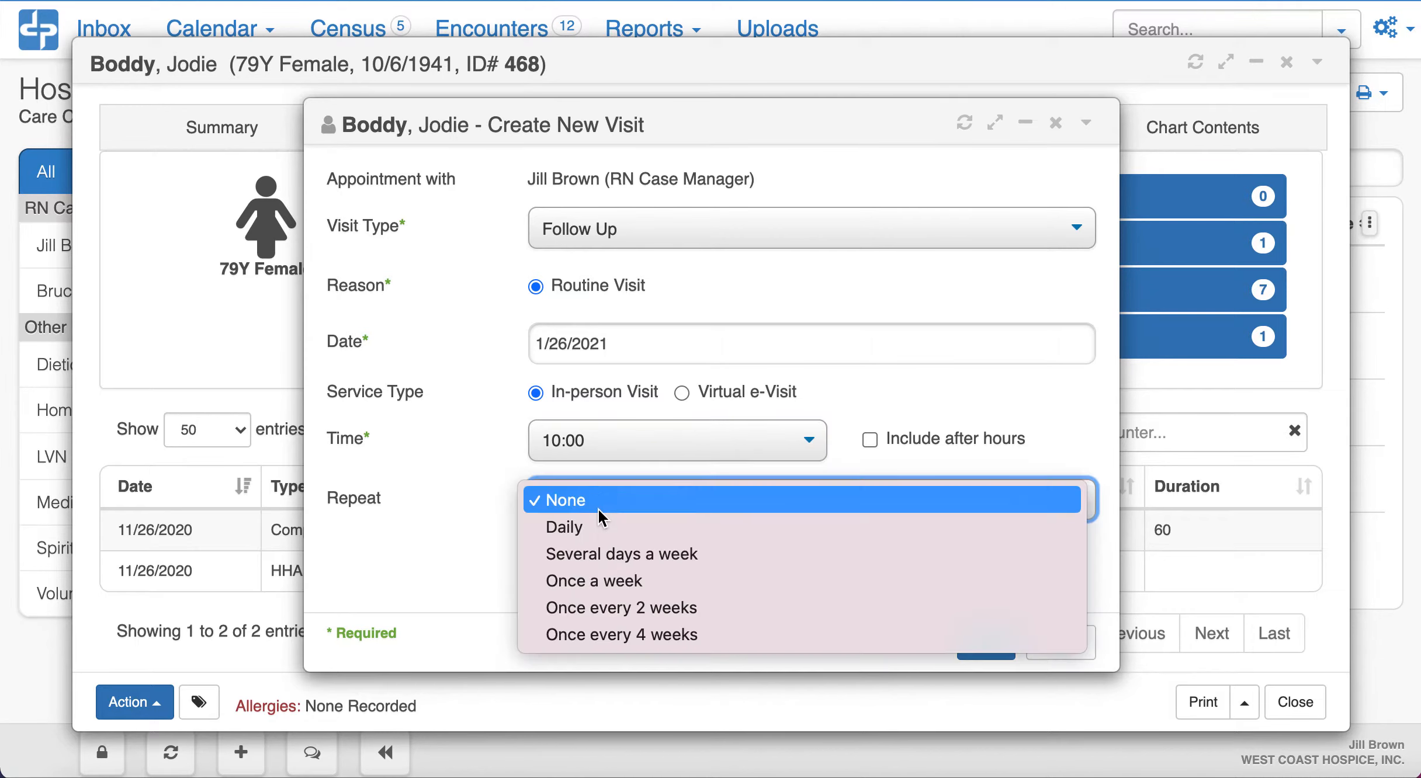
left_click(694, 554)
scroll(454, 487, "down", 3)
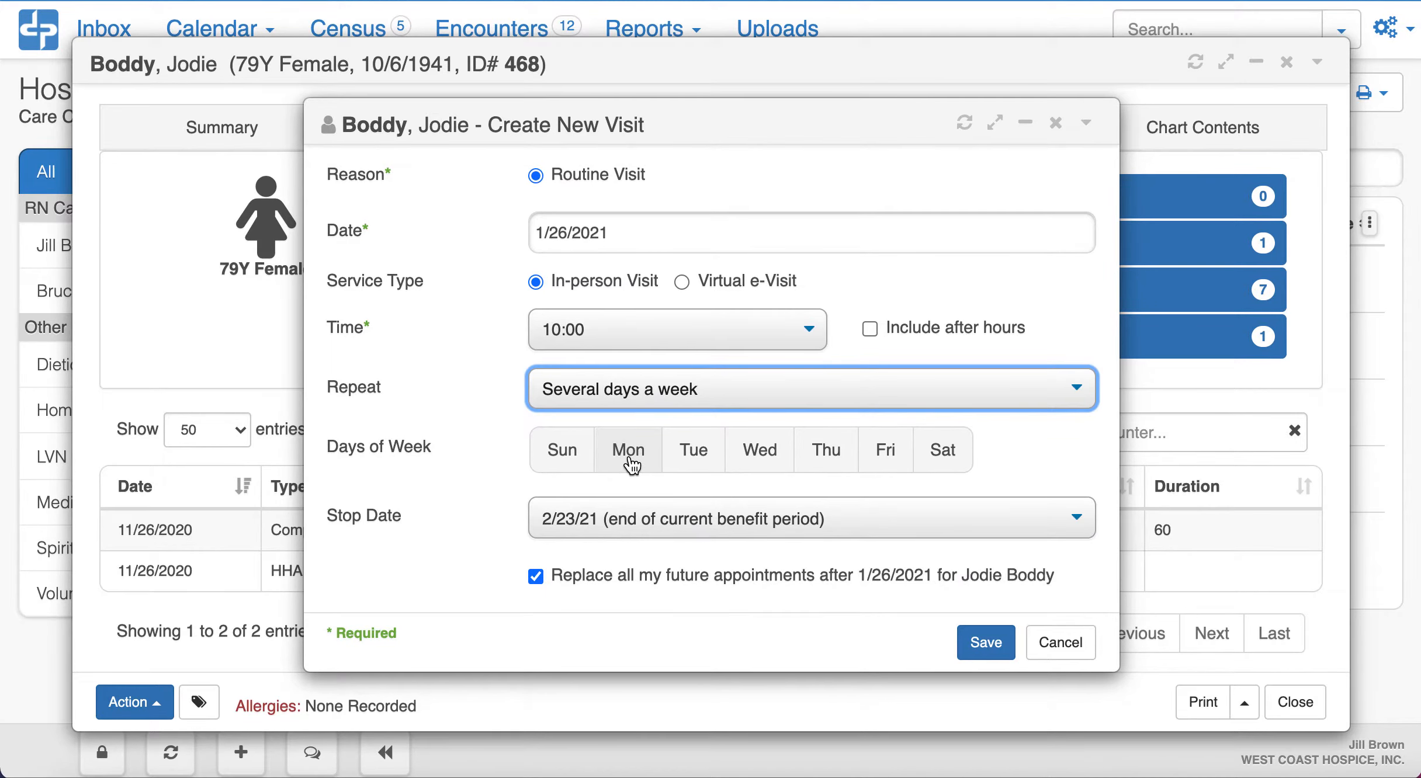
left_click(629, 461)
left_click(760, 462)
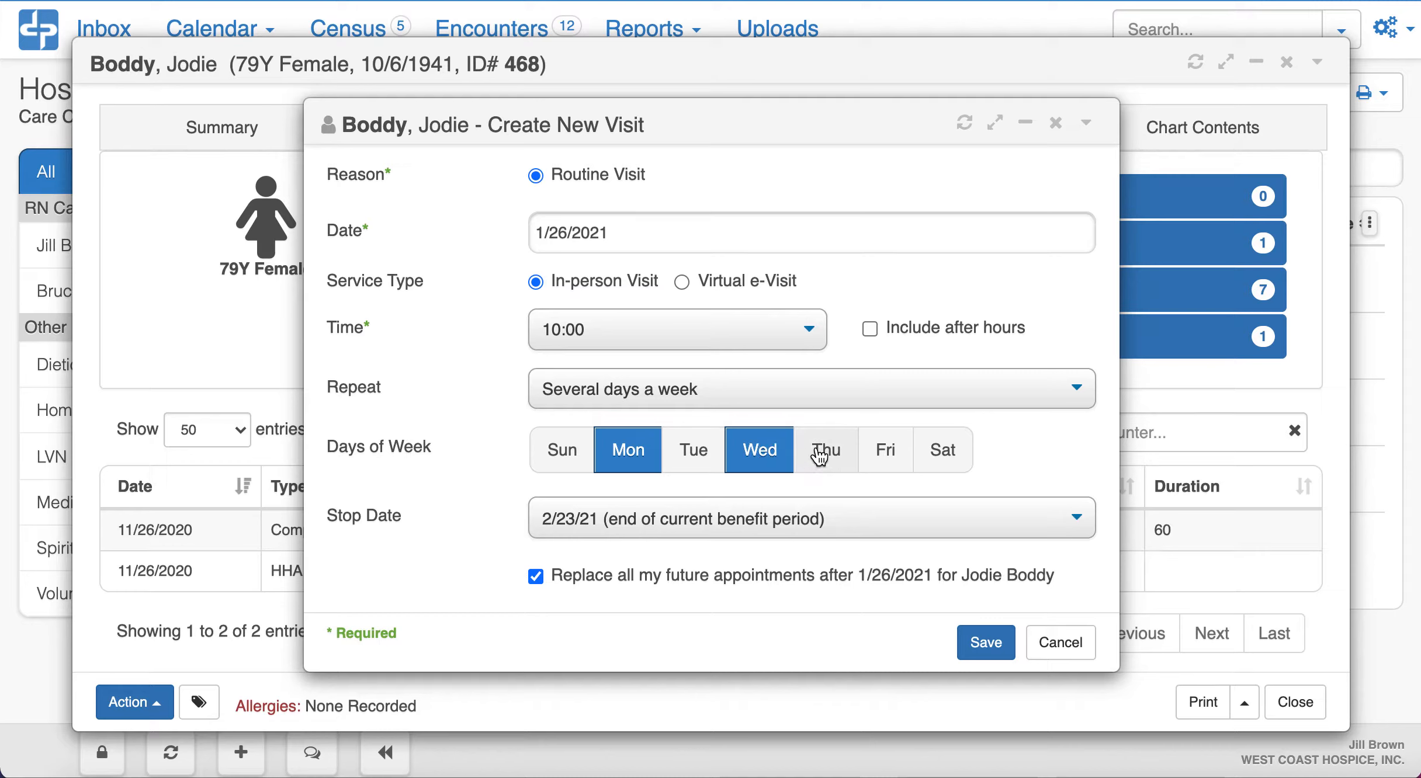
left_click(884, 459)
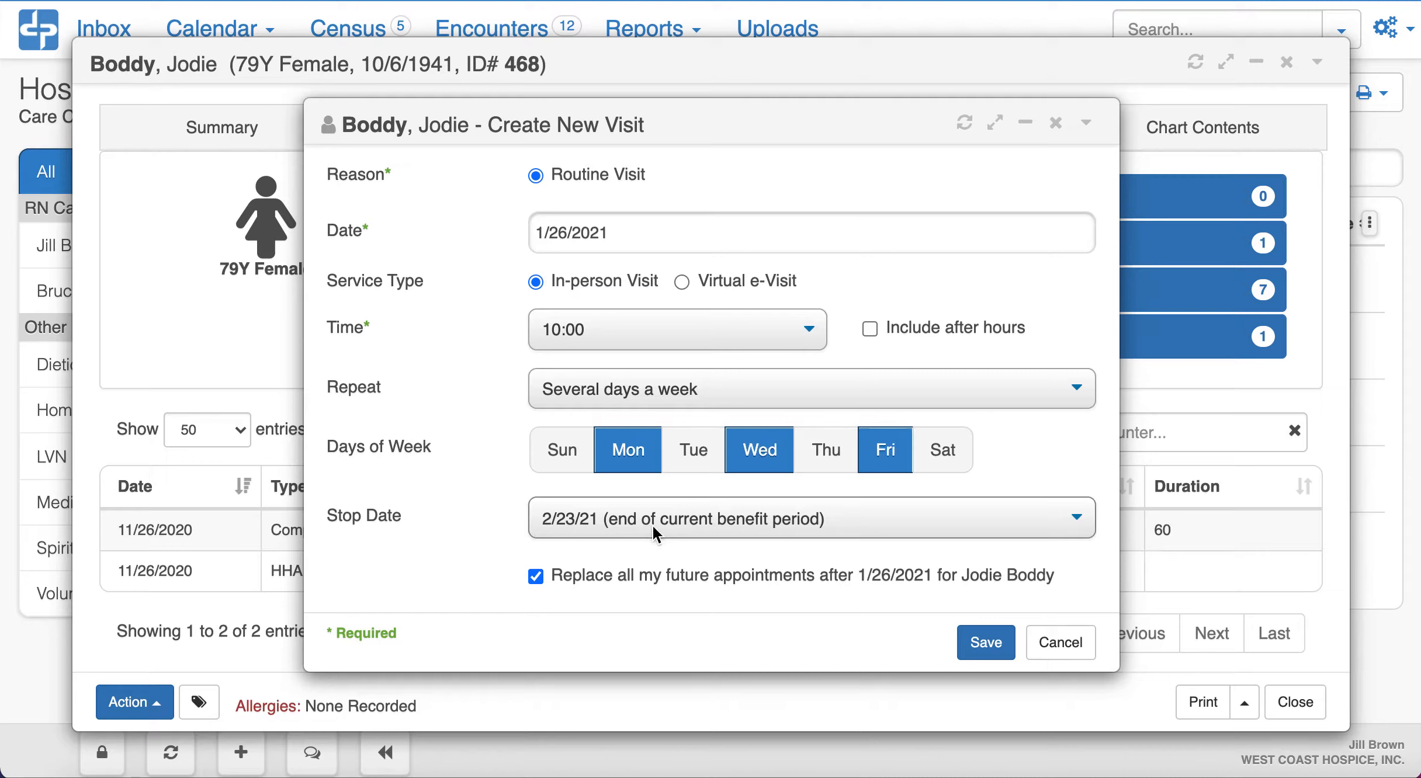
left_click(771, 521)
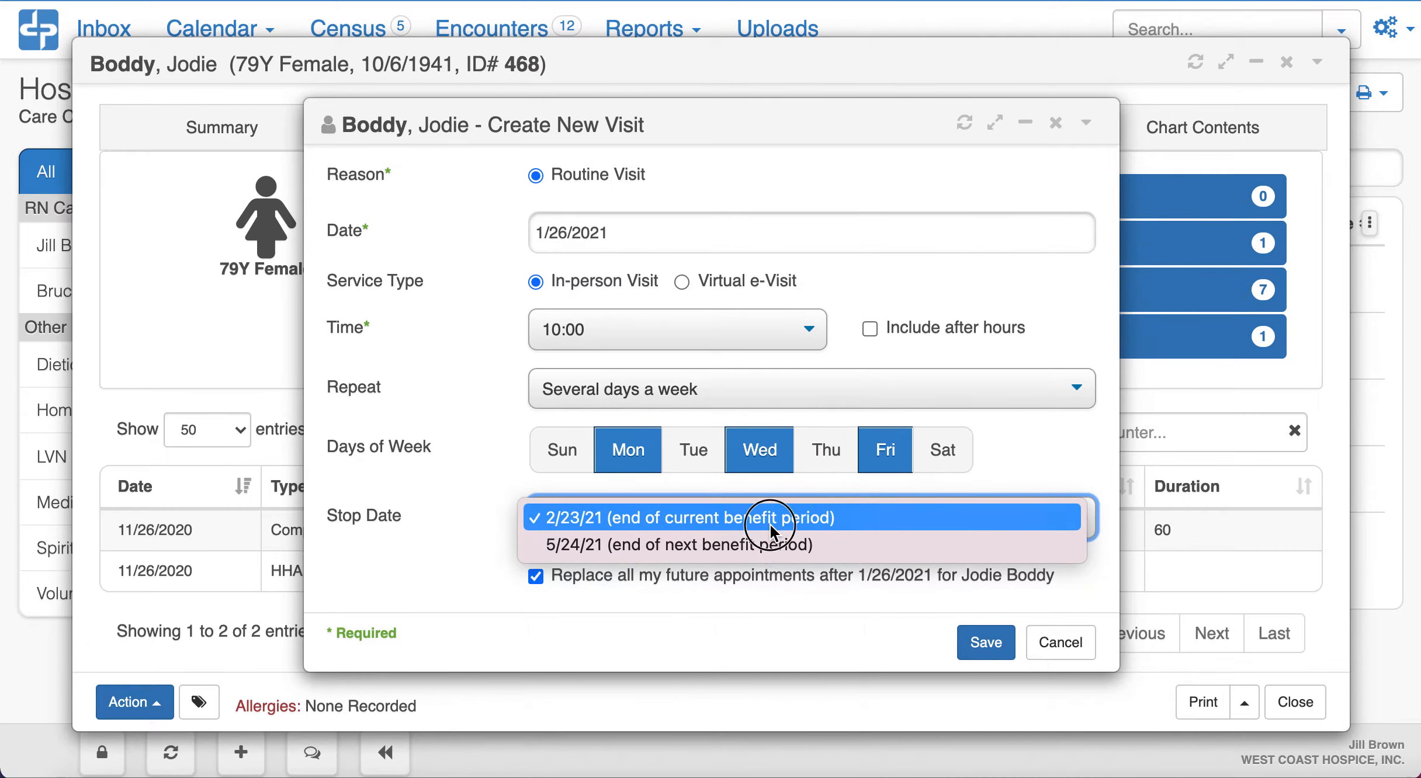
left_click(770, 523)
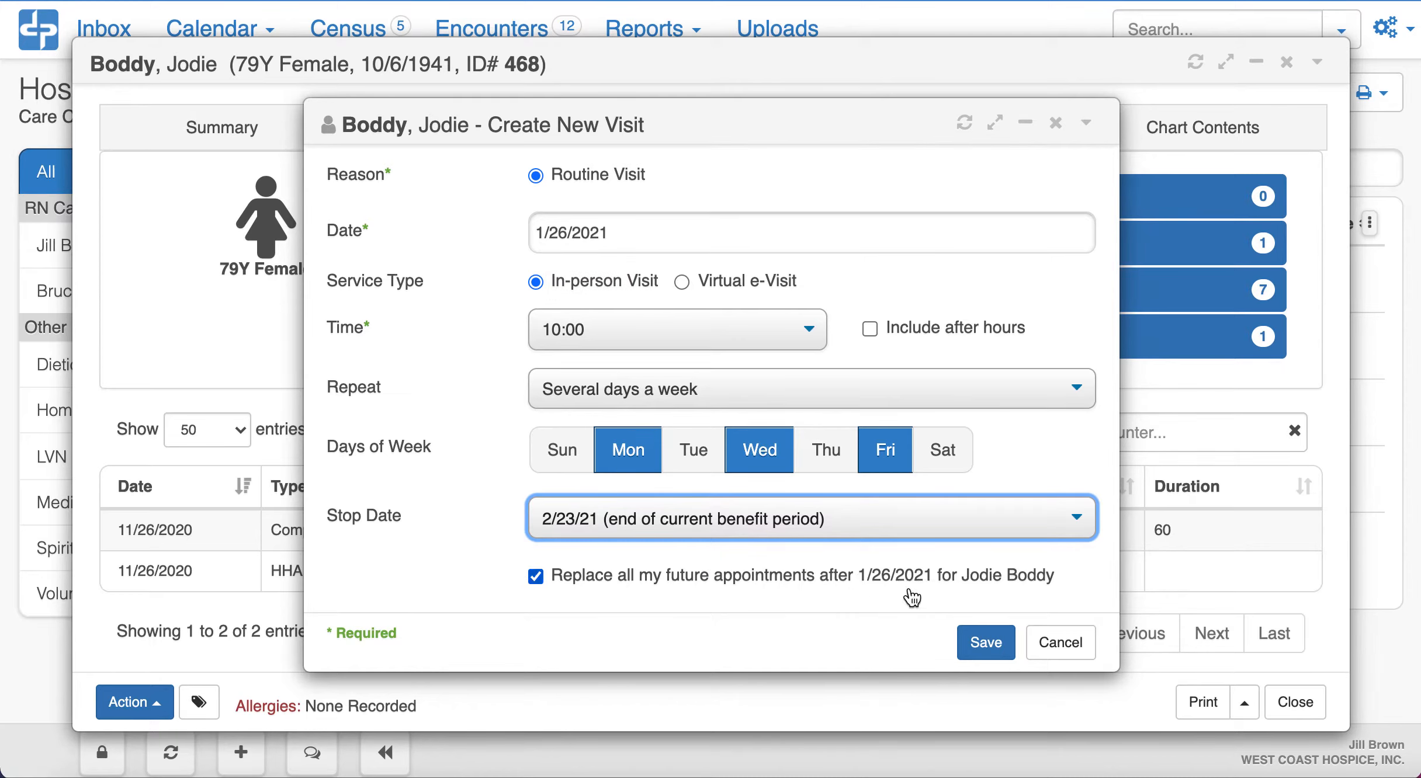
- Save the Mon/Wed/Fri visit series and delete the first of the duplicate 1/18/21 10:00 am appointments from the patient's future visits
left_click(985, 646)
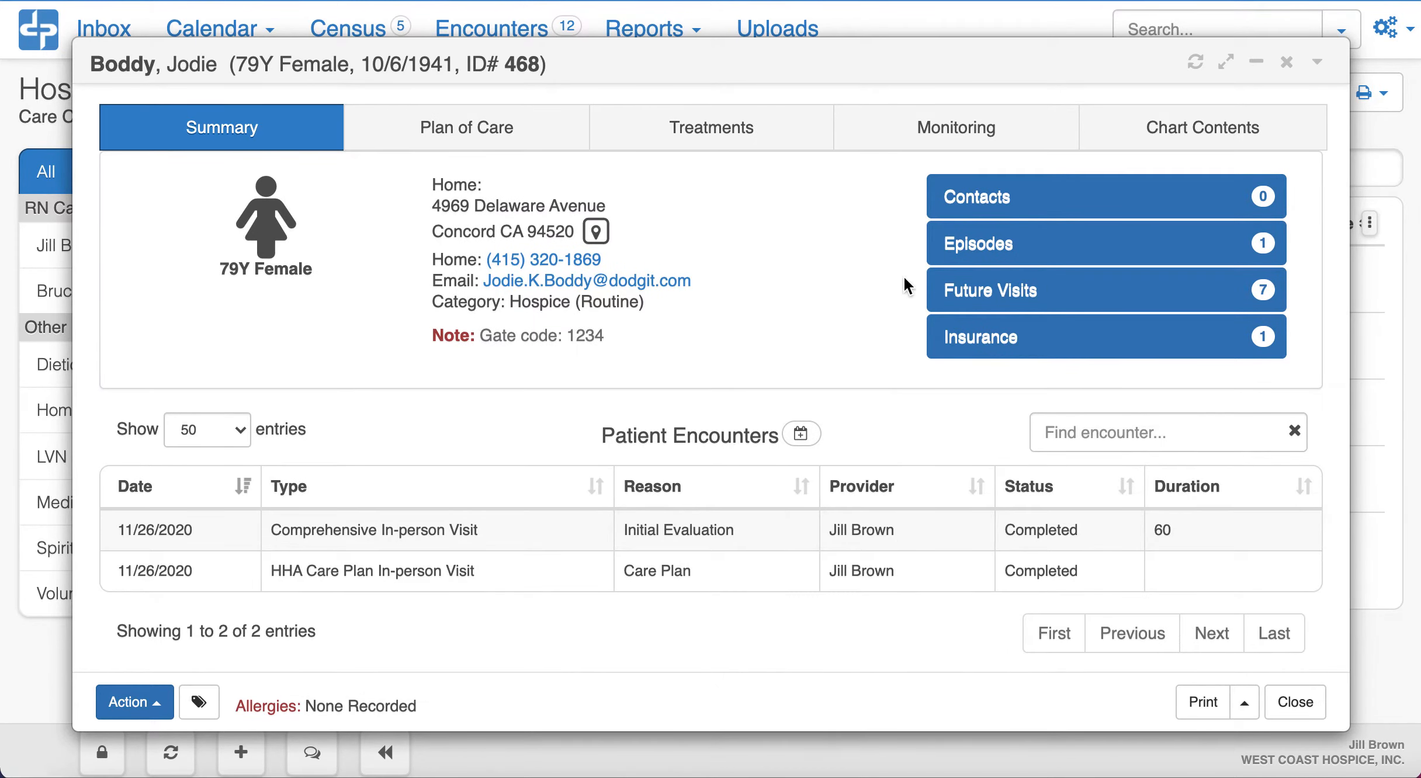
left_click(983, 299)
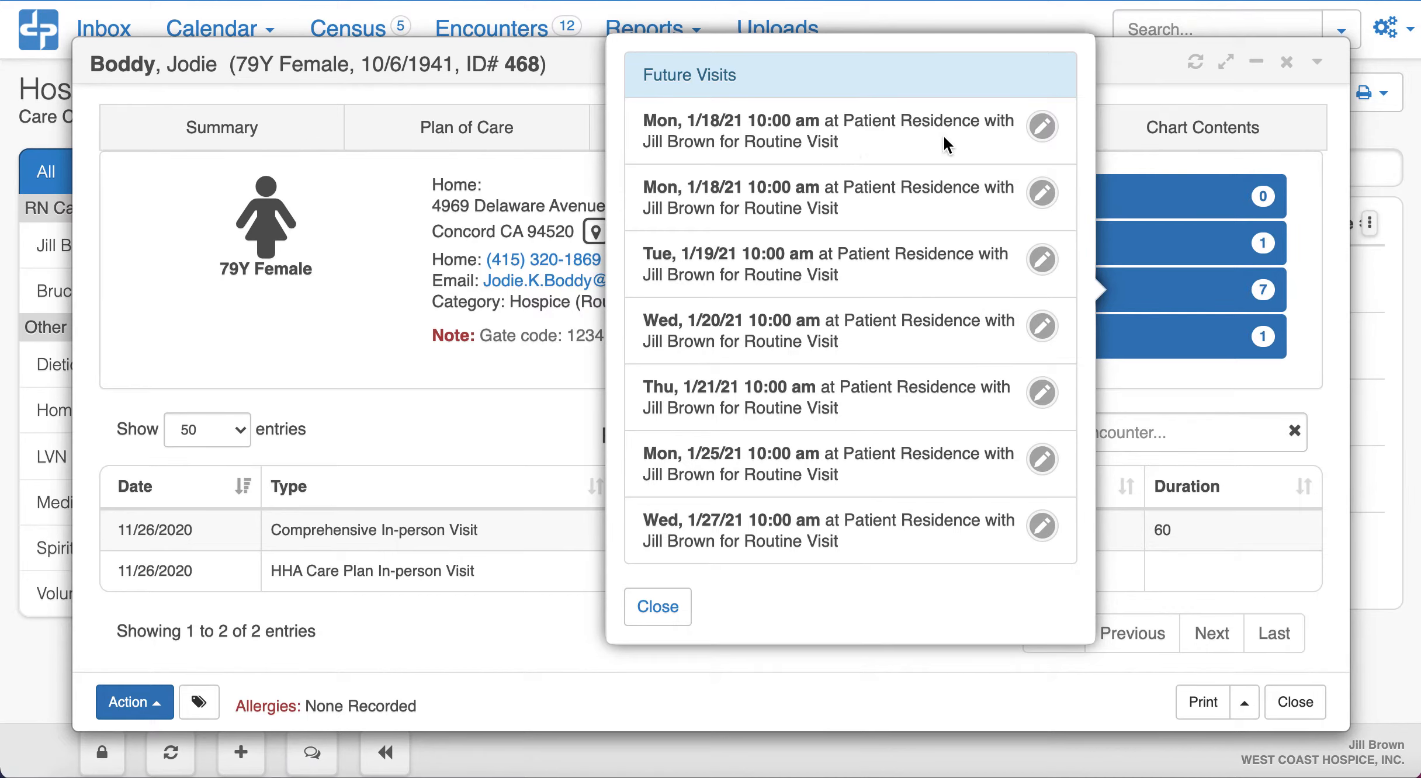
left_click(1044, 129)
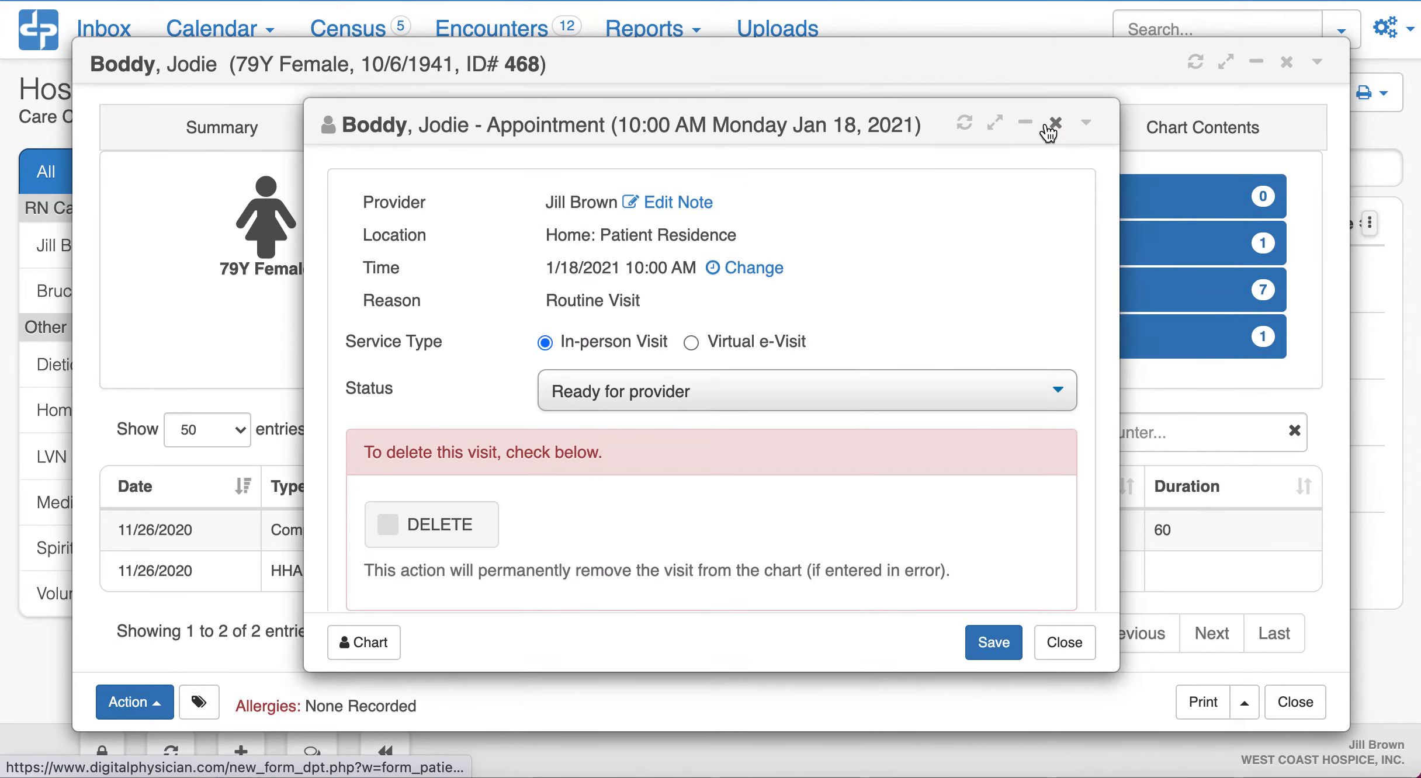
left_click(450, 528)
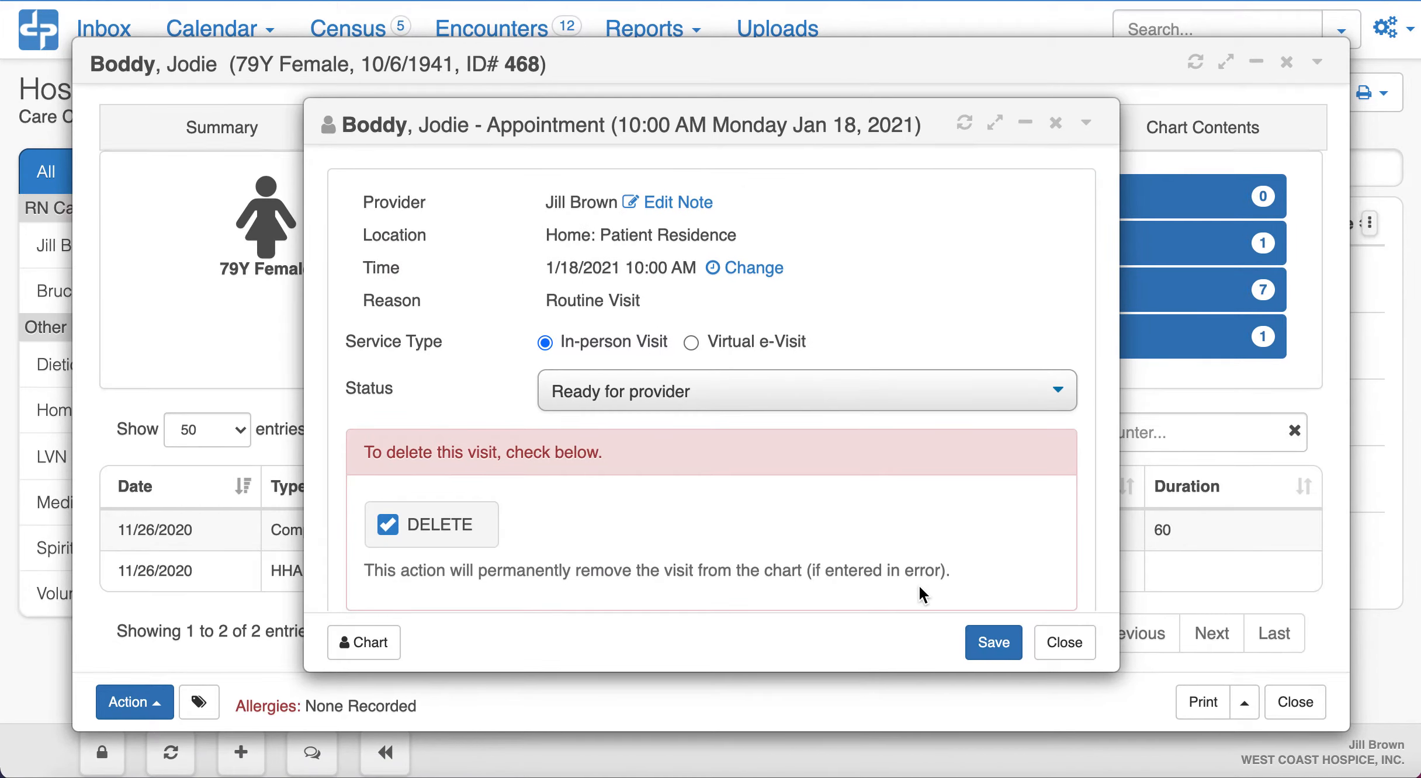
left_click(977, 639)
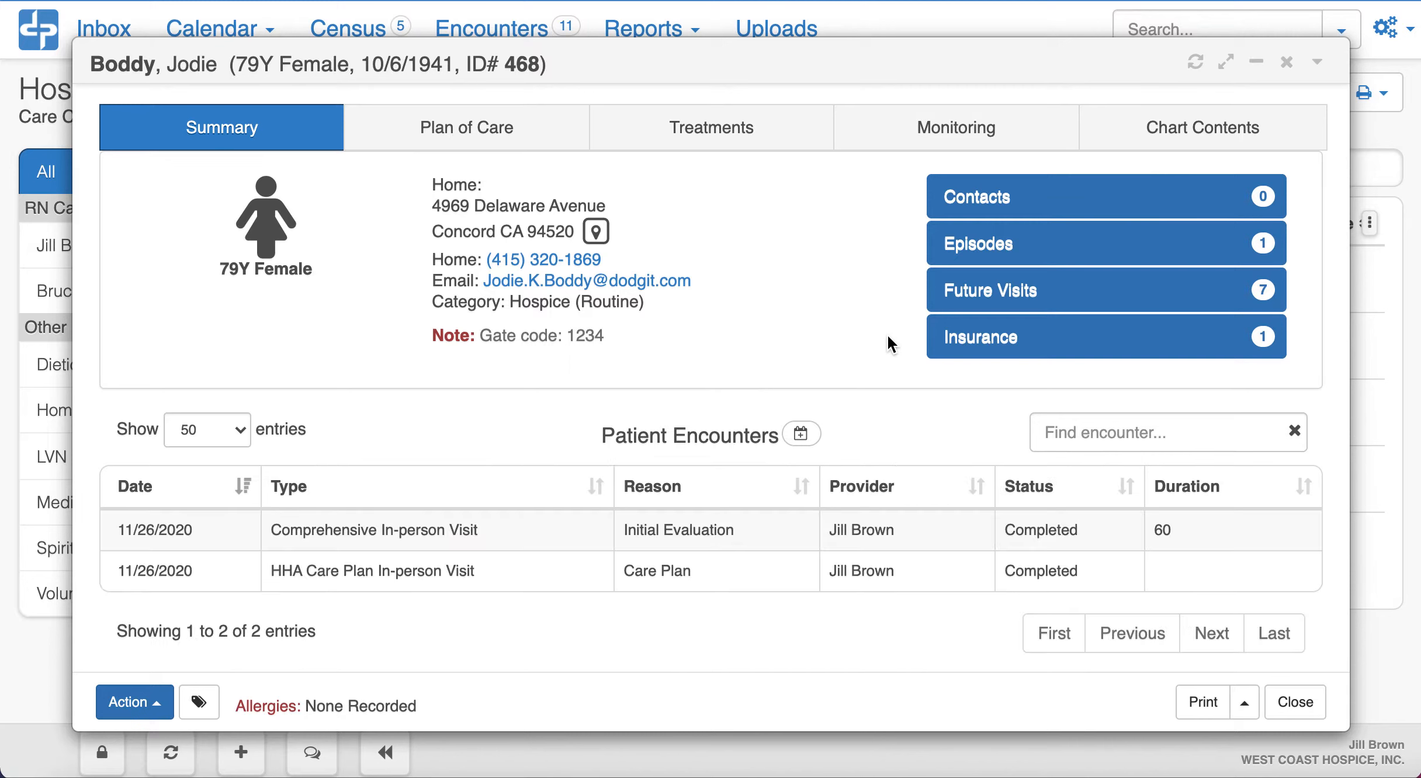
- Review the patient's updated list of future visits, and close both the list and the chart
left_click(992, 295)
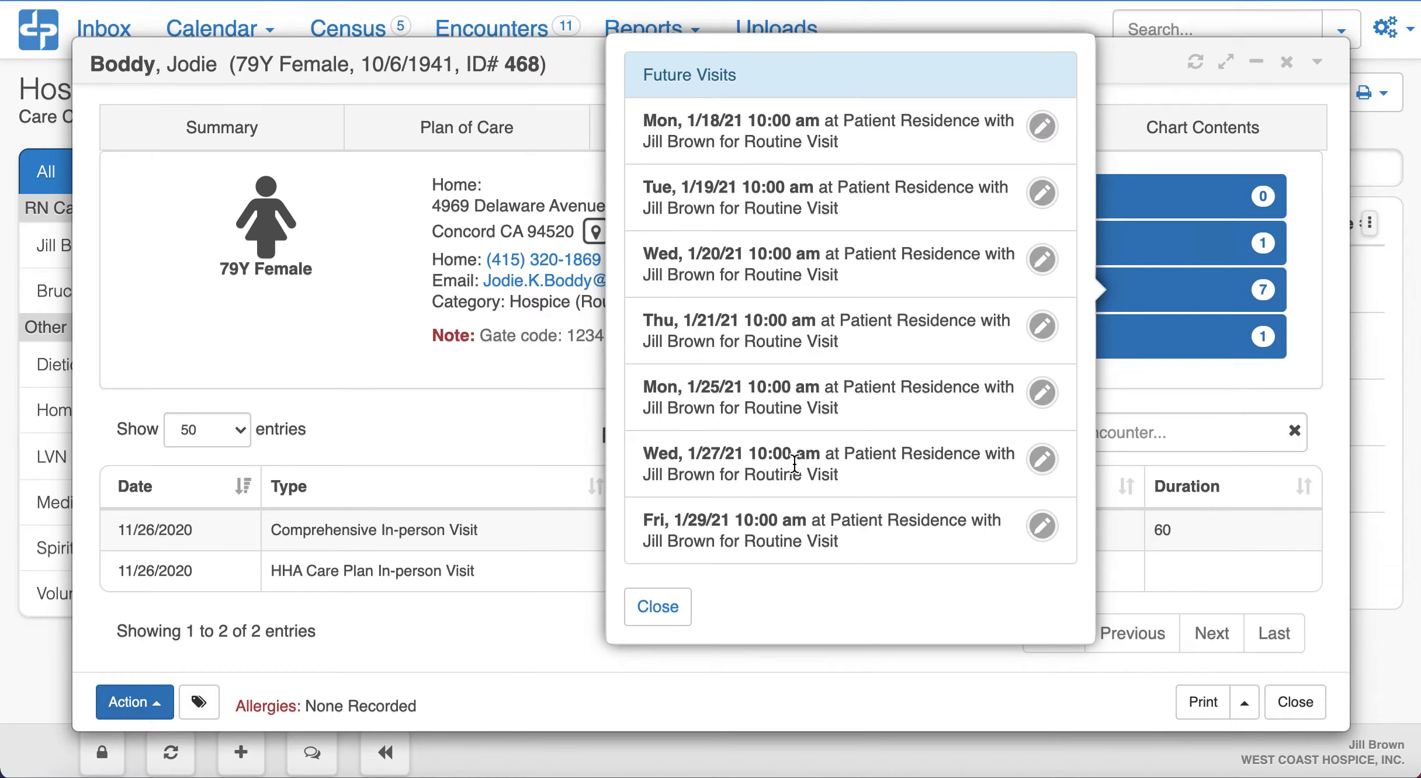
left_click(665, 614)
left_click(1295, 702)
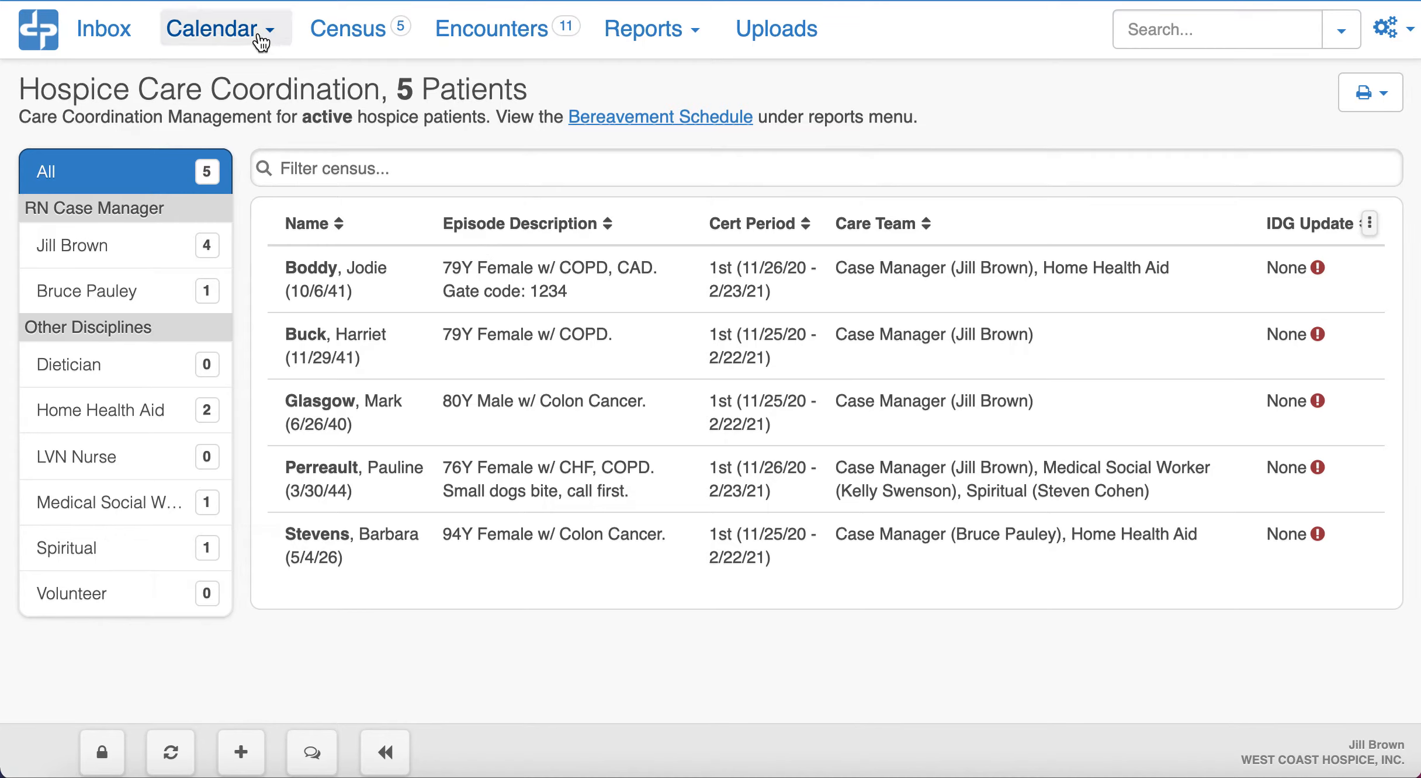
- Examine the scheduled follow-up visits for January 2021 in the monthly calendar for all staff
mouse_move(261, 37)
left_click(233, 69)
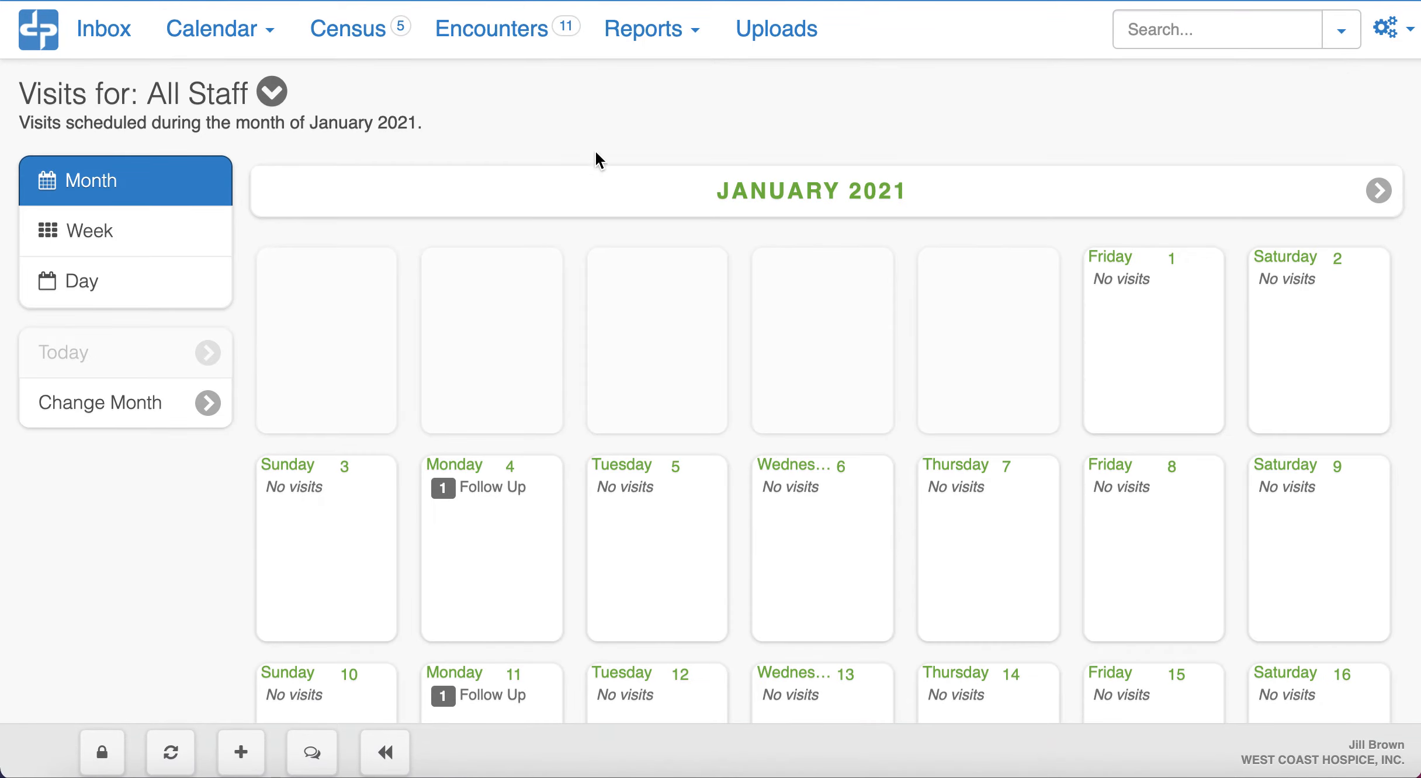
scroll(634, 294, "down", 10)
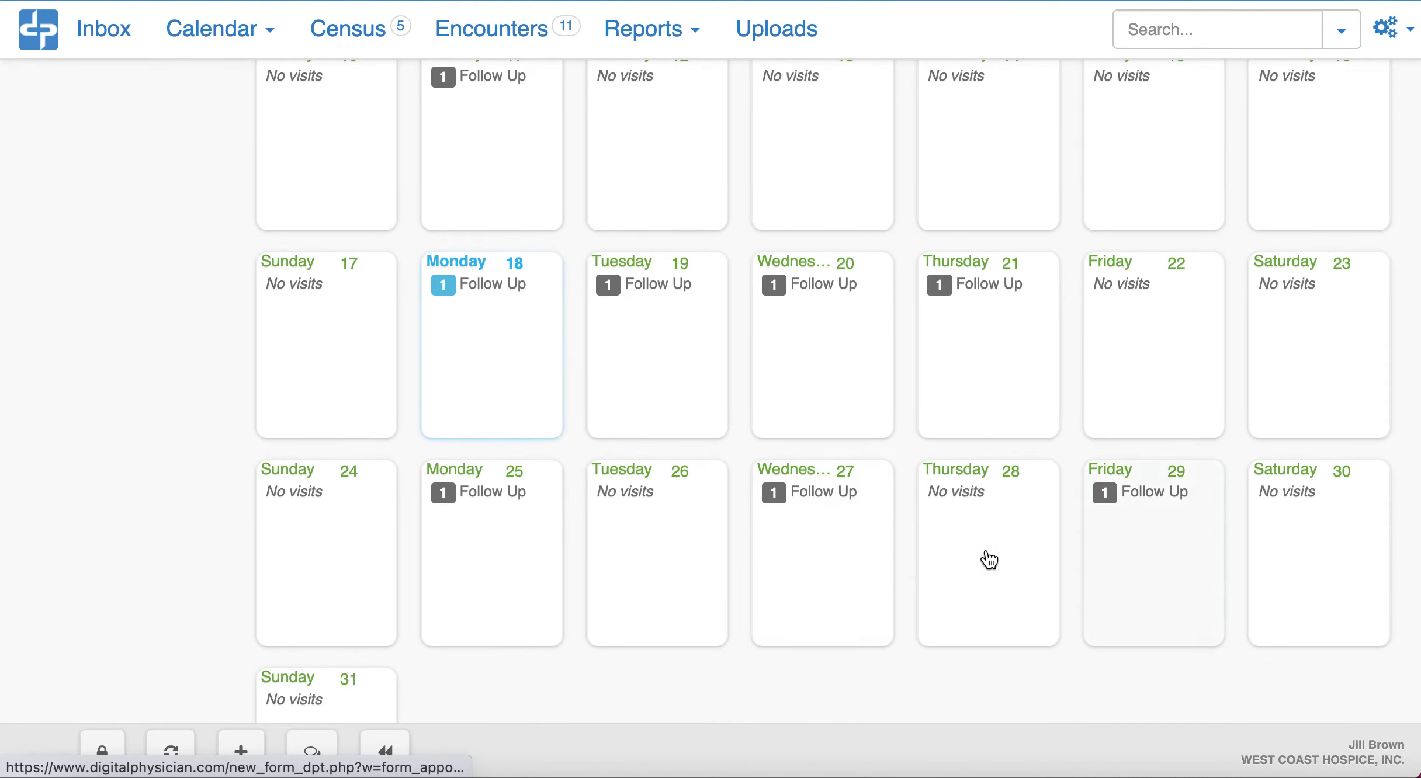
scroll(724, 492, "up", 10)
- Examine the February 2021 monthly calendar through the end of the month and view the visits for Monday 2/8/2021
left_click(777, 187)
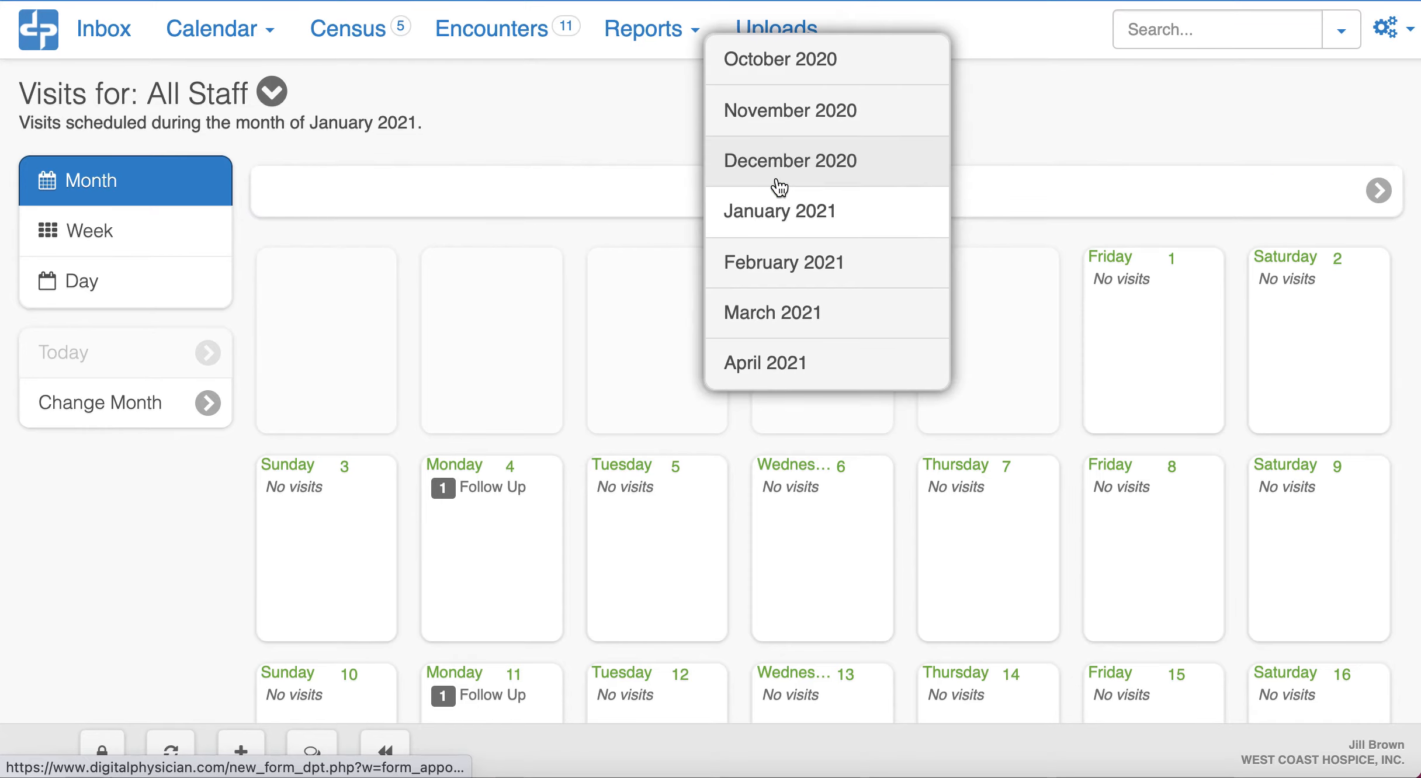
left_click(762, 283)
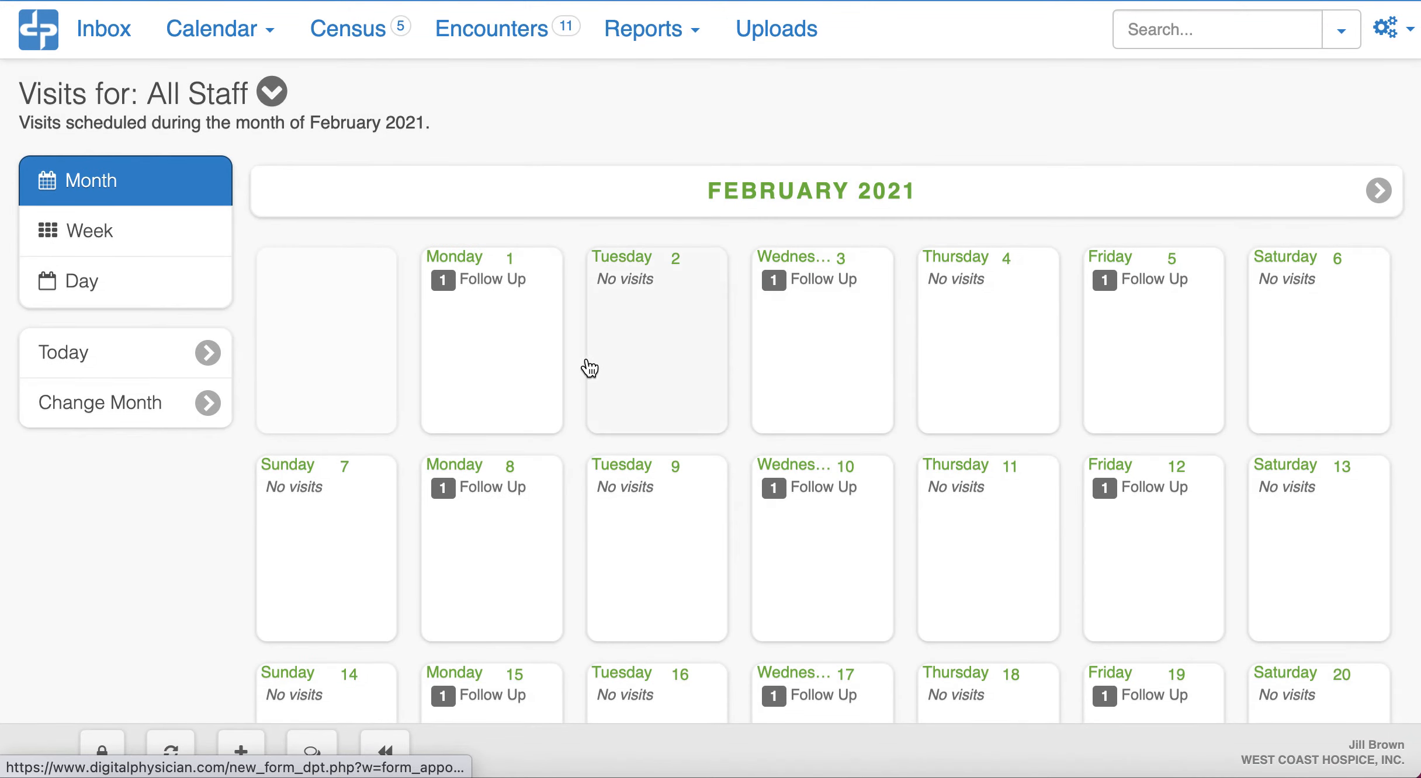
scroll(716, 570, "down", 5)
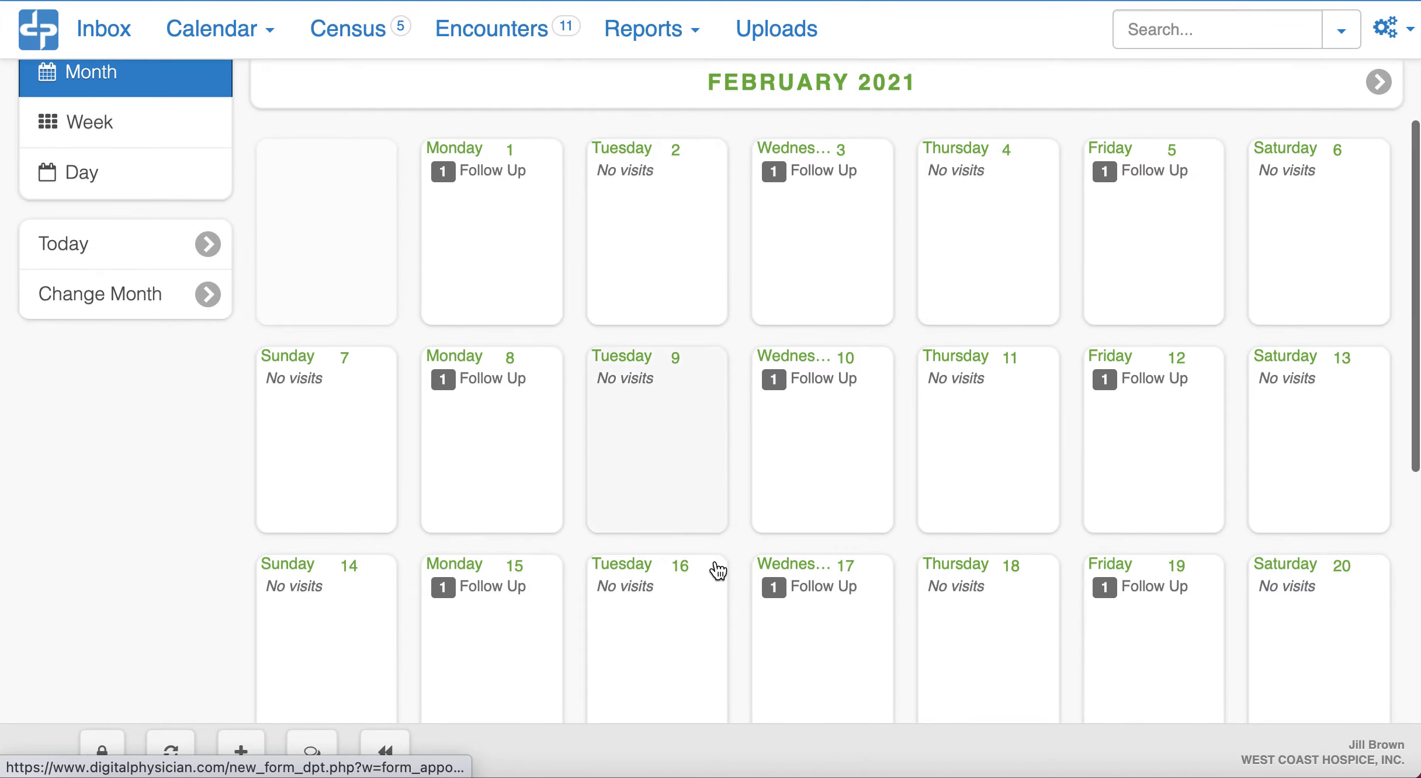
scroll(723, 581, "down", 2)
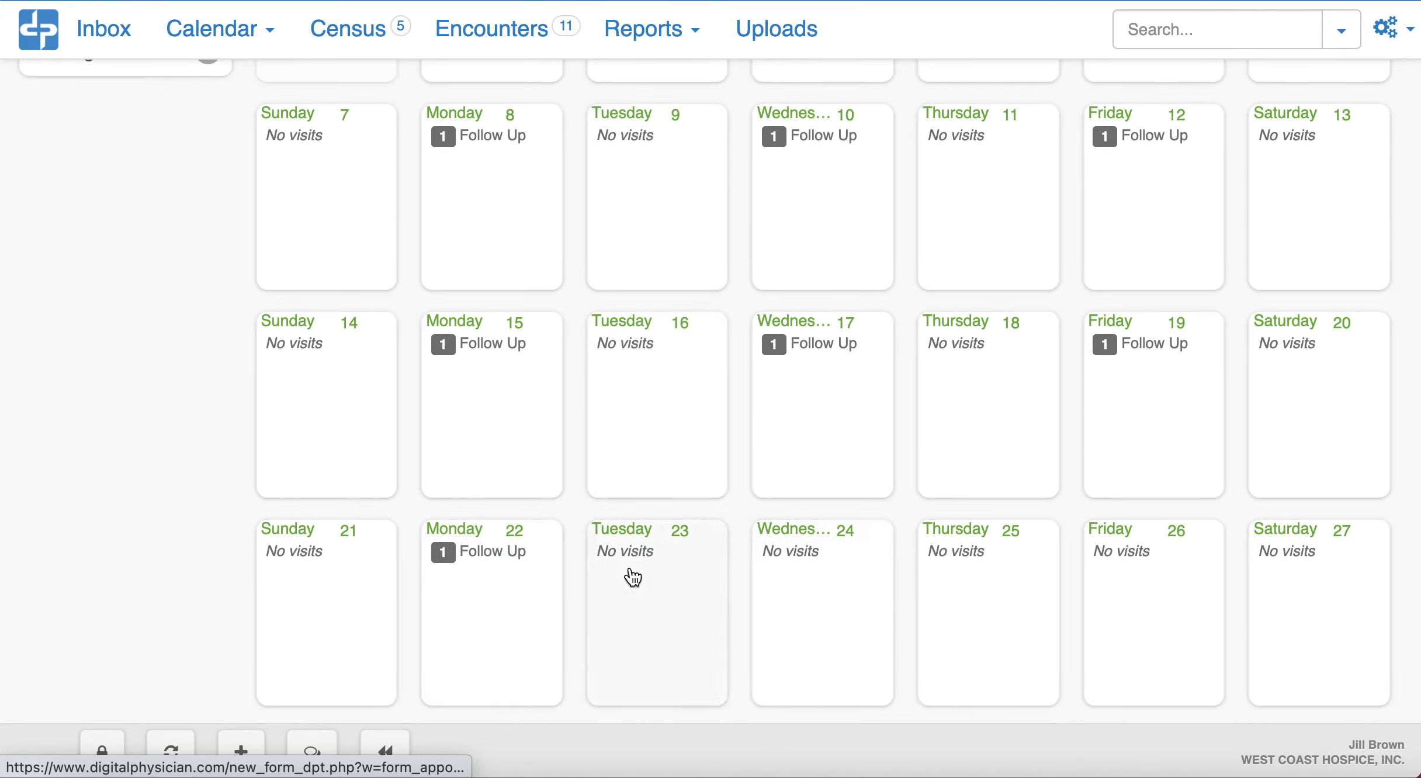
scroll(638, 524, "up", 6)
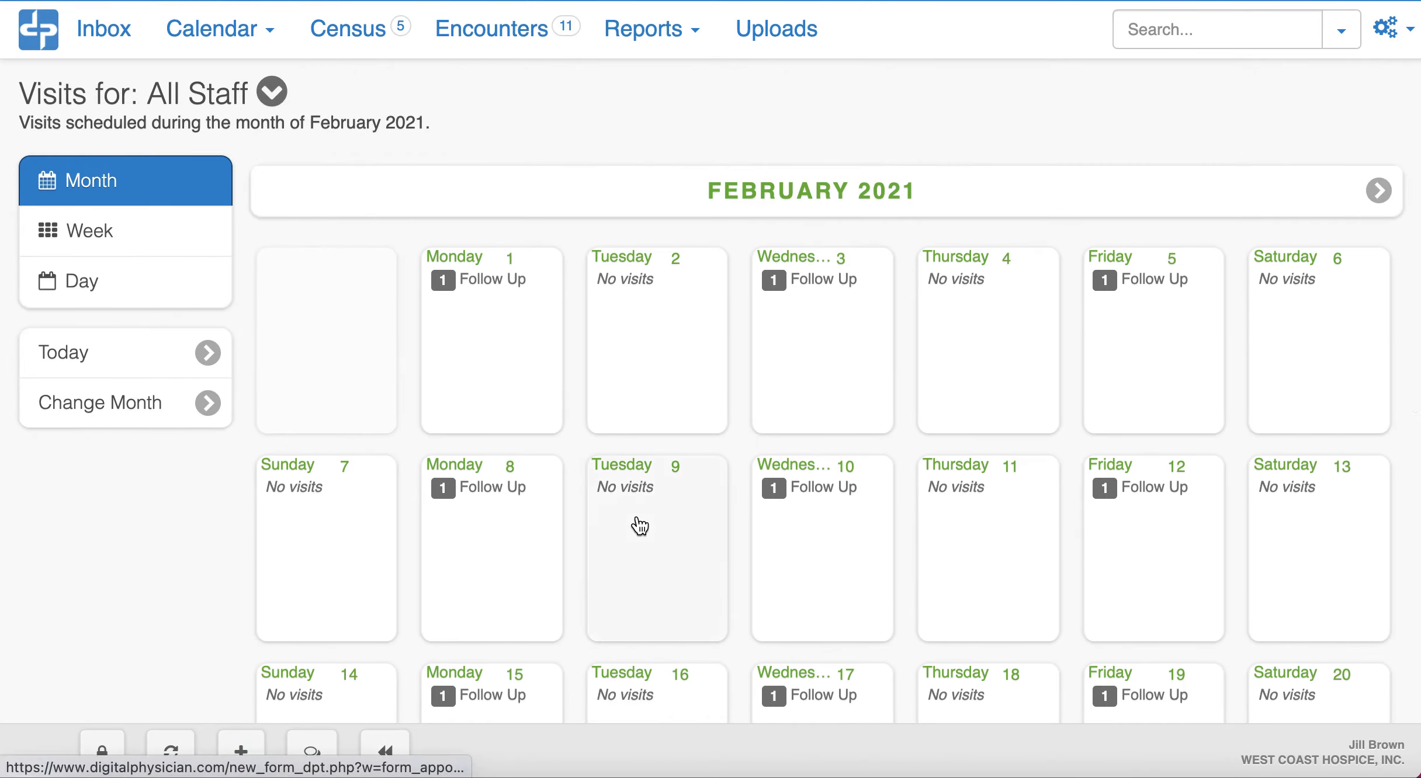
left_click(533, 503)
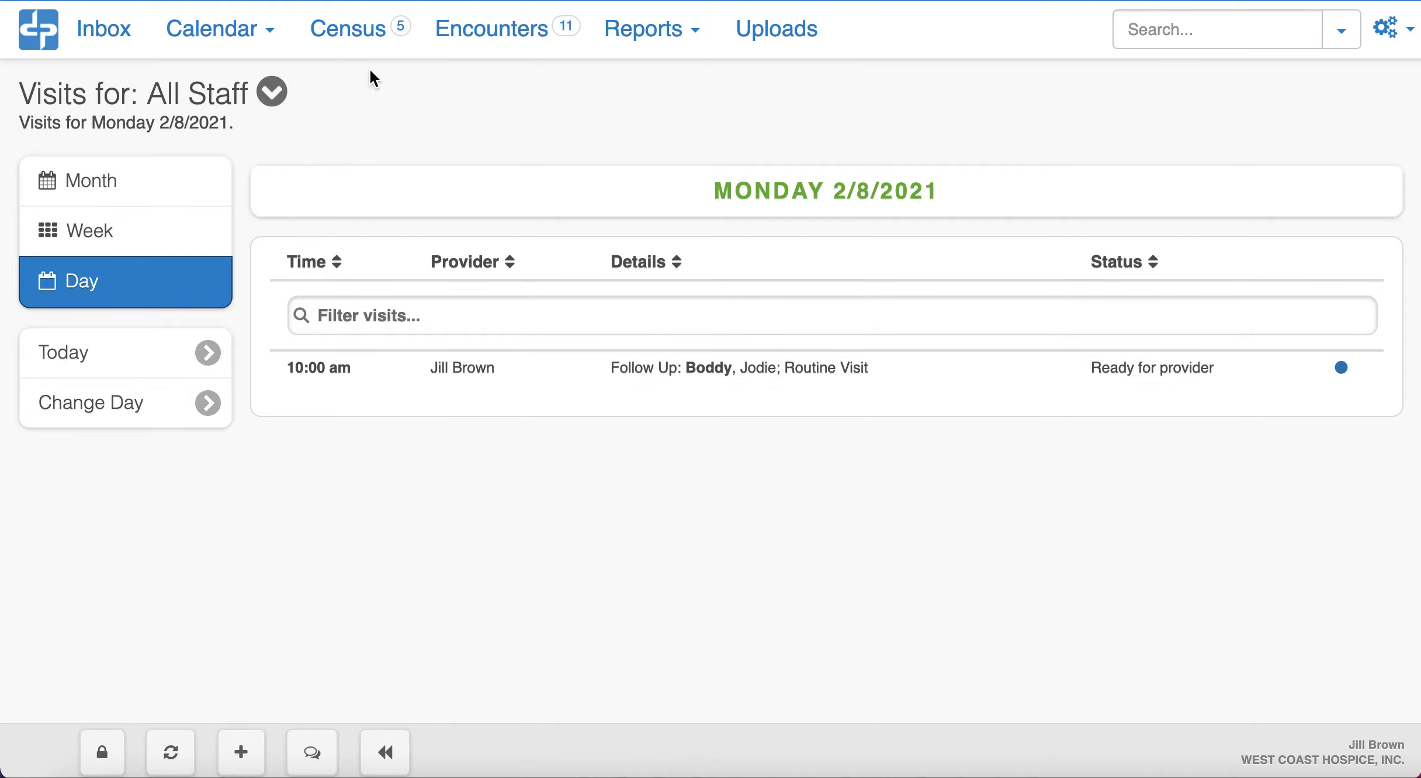
- Reopen the same patient's chart from the recent items and start scheduling another visit
left_click(385, 752)
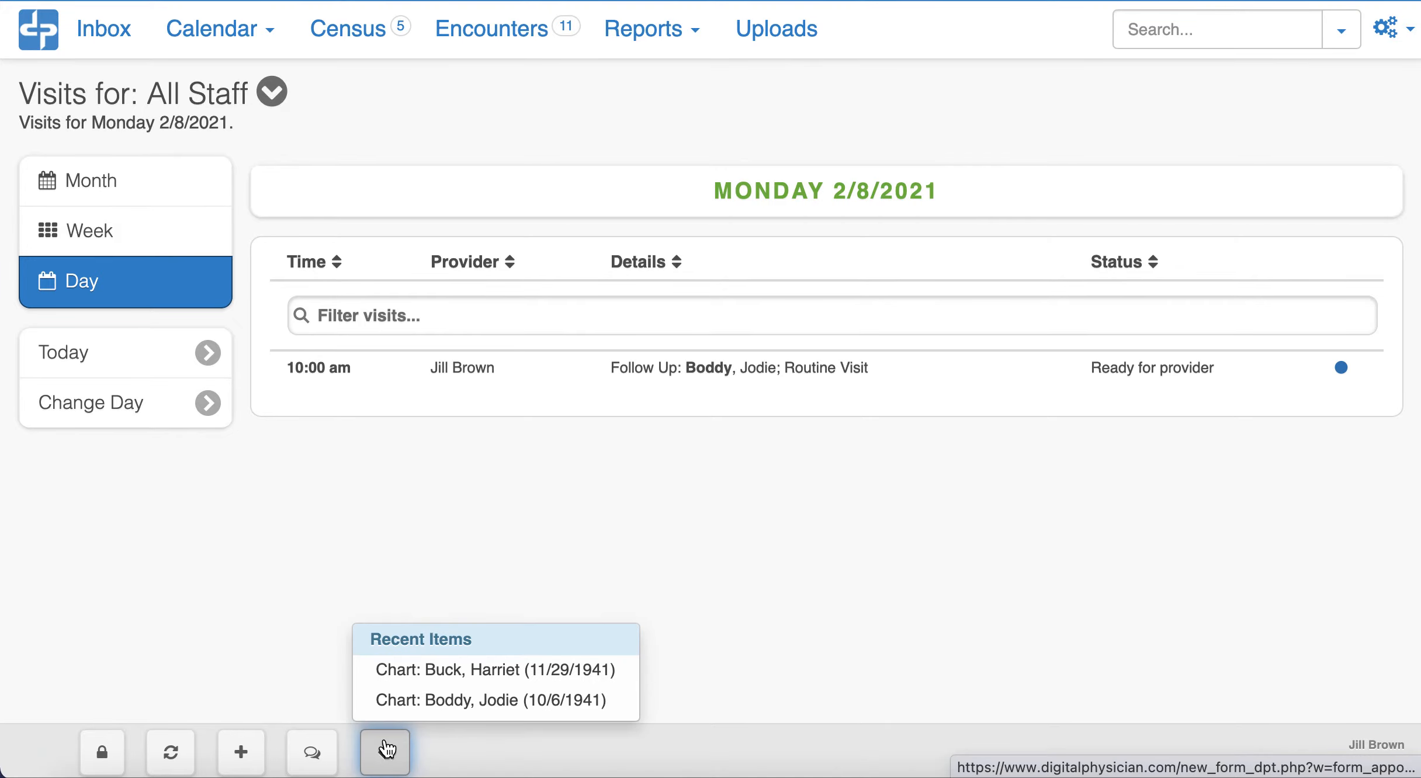
left_click(412, 719)
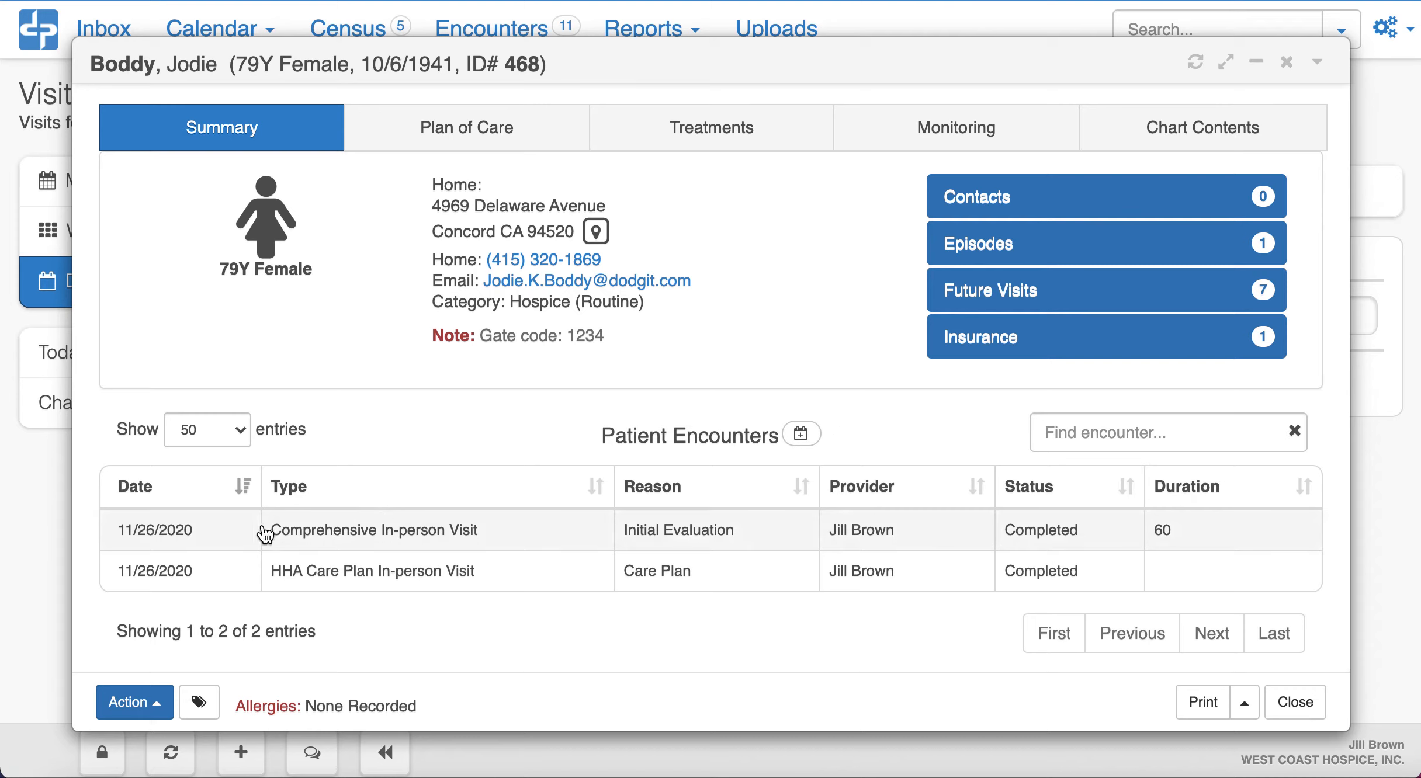
left_click(150, 710)
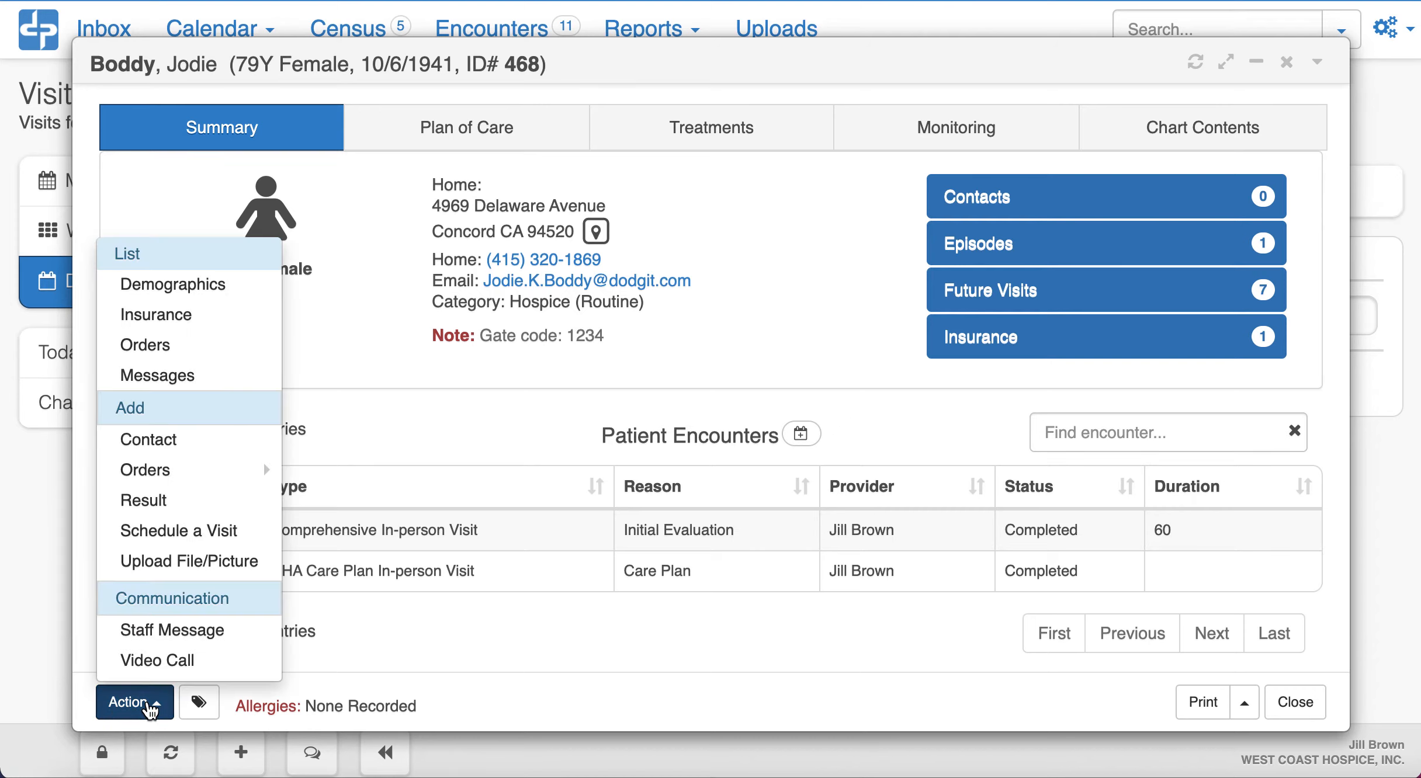
left_click(177, 531)
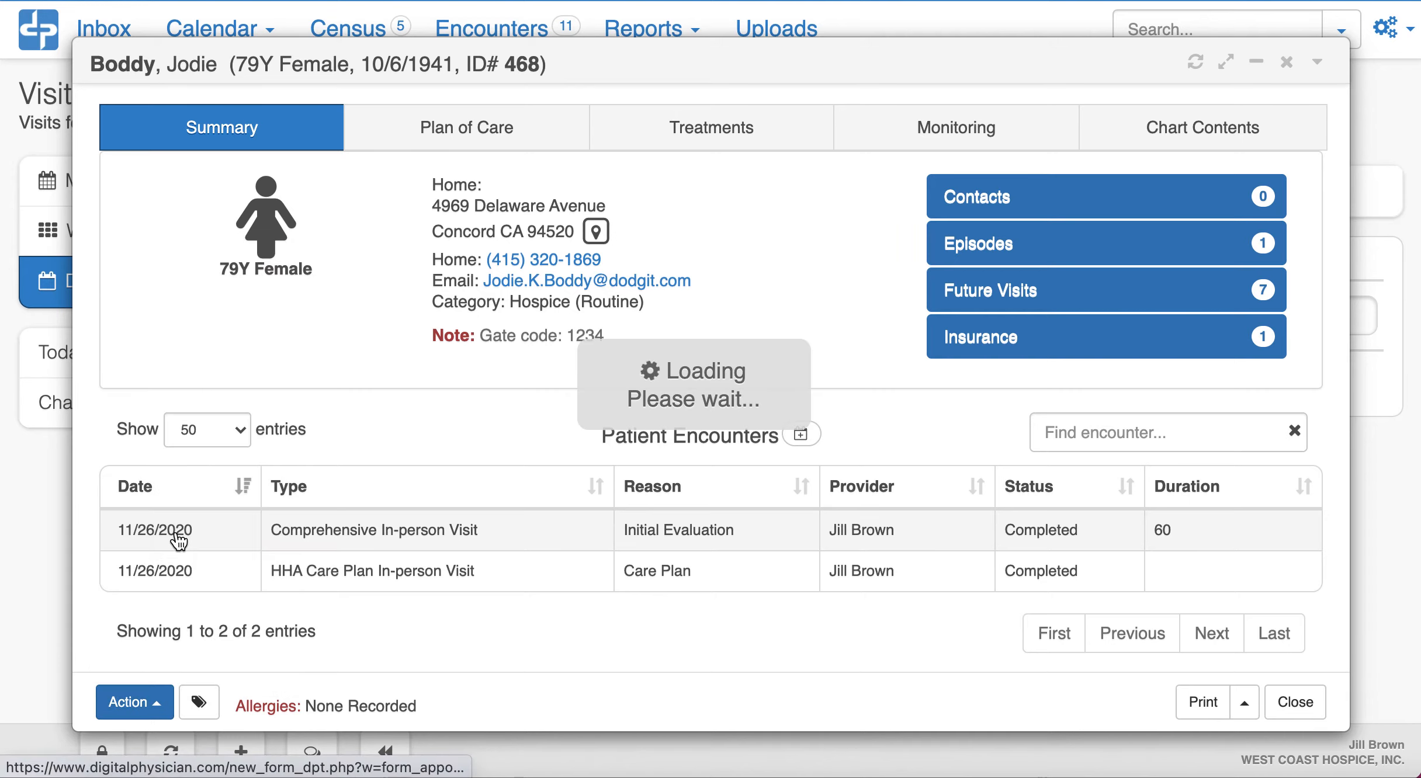
- Set the new visit to type Follow Up with reason Routine Visit, dated 2/1/2021 at 10:00
left_click(547, 239)
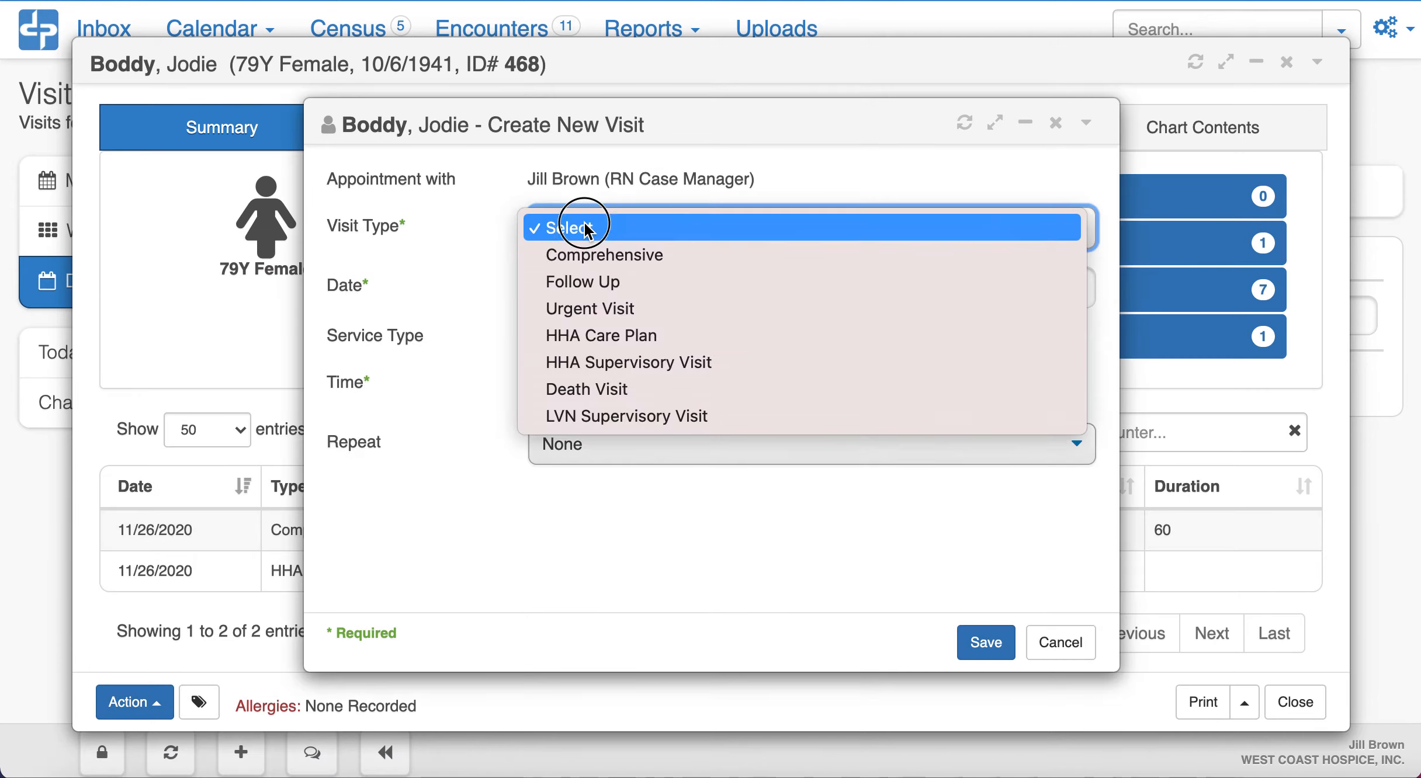
left_click(589, 282)
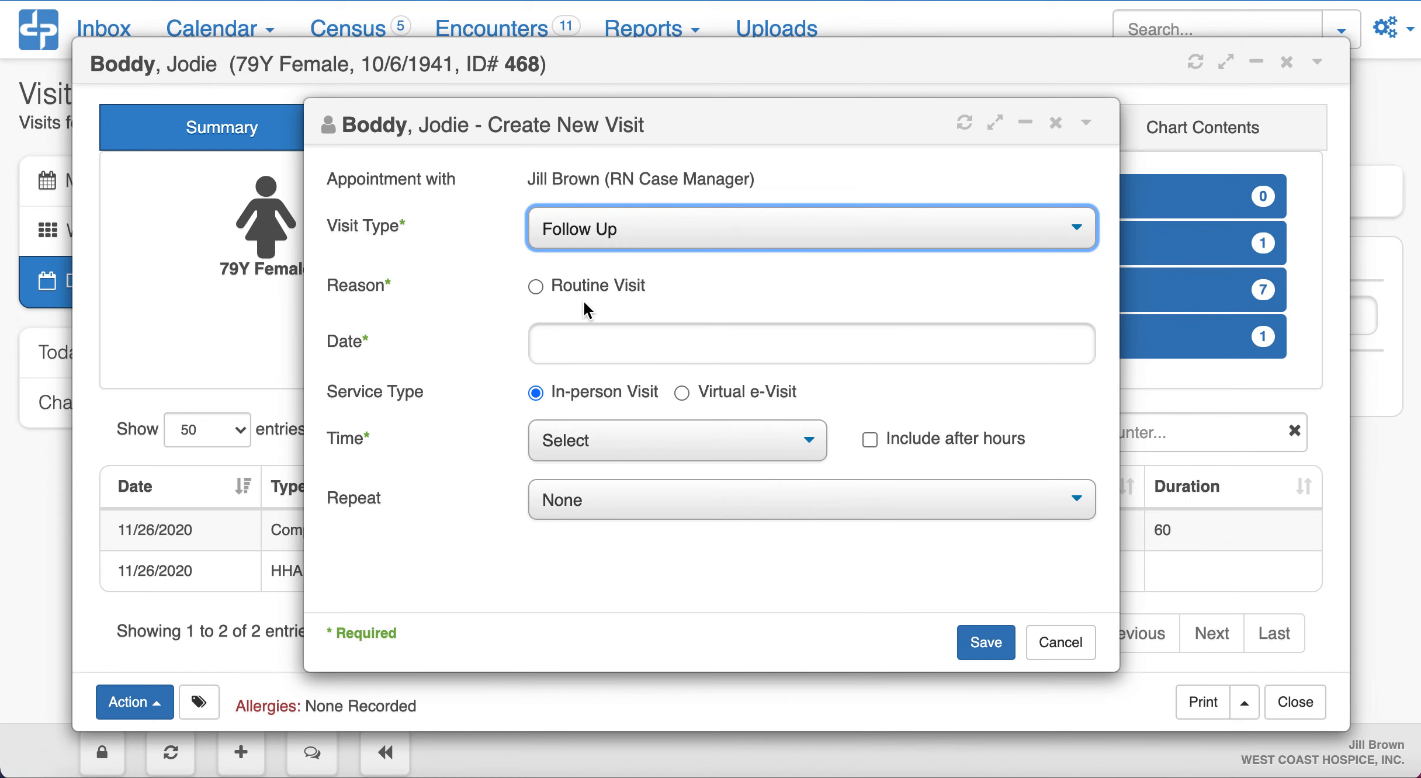
left_click(575, 286)
left_click(572, 347)
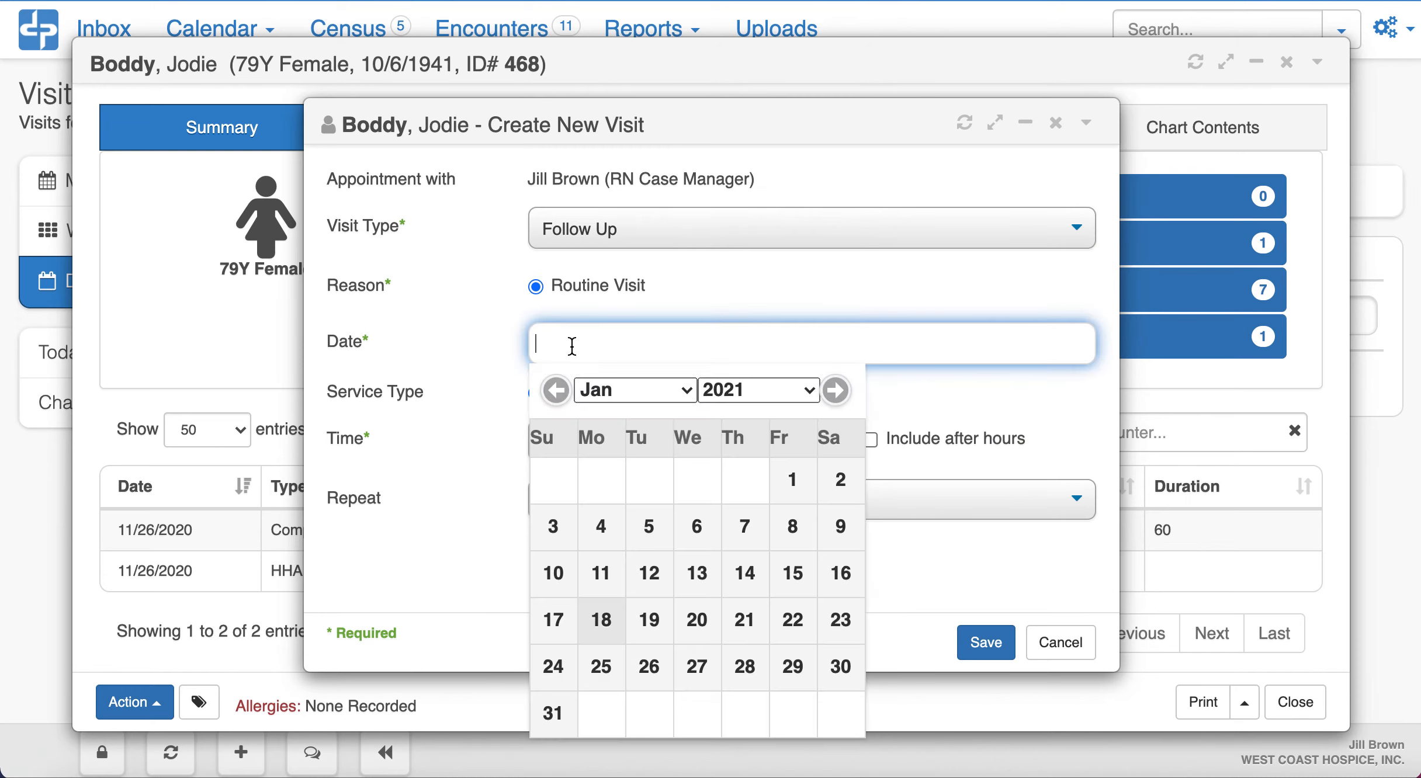
left_click(836, 393)
left_click(601, 482)
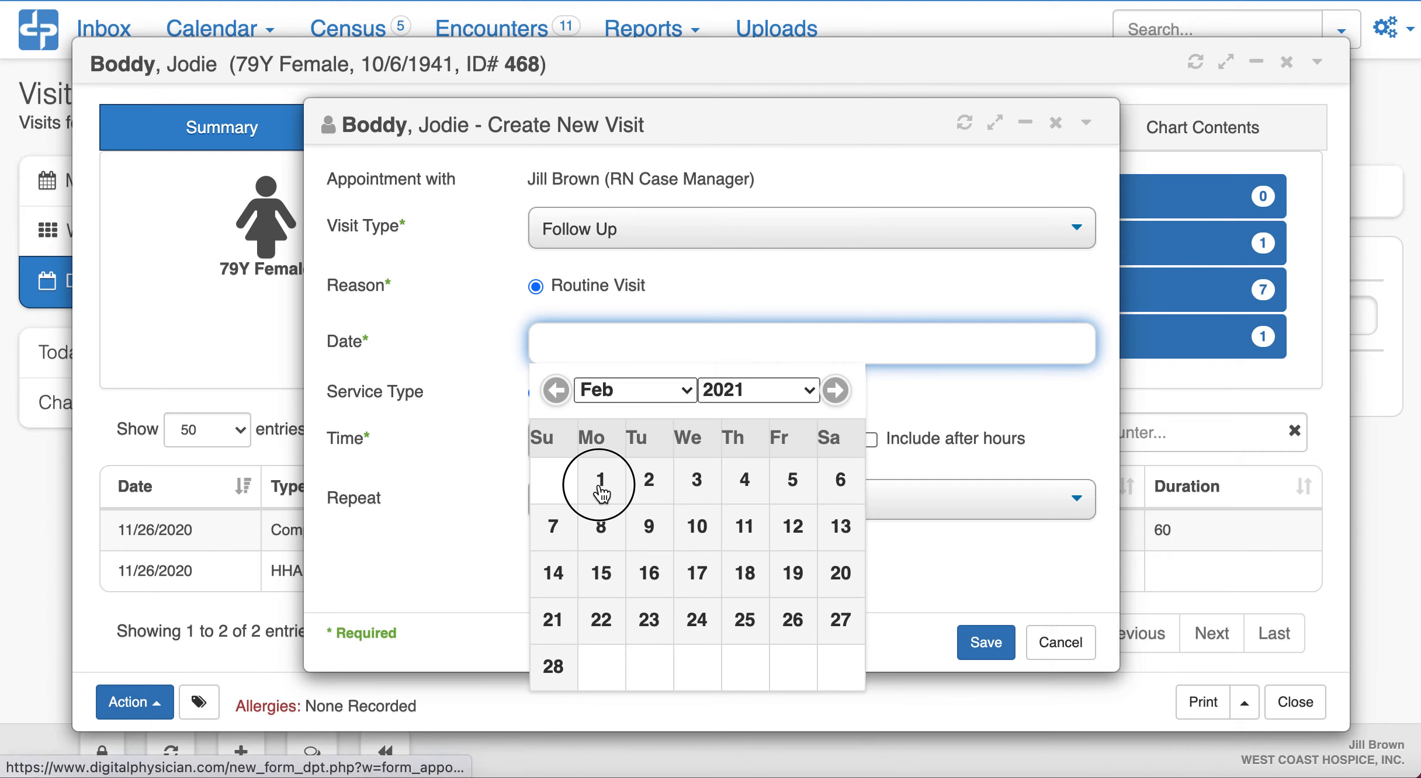
left_click(610, 438)
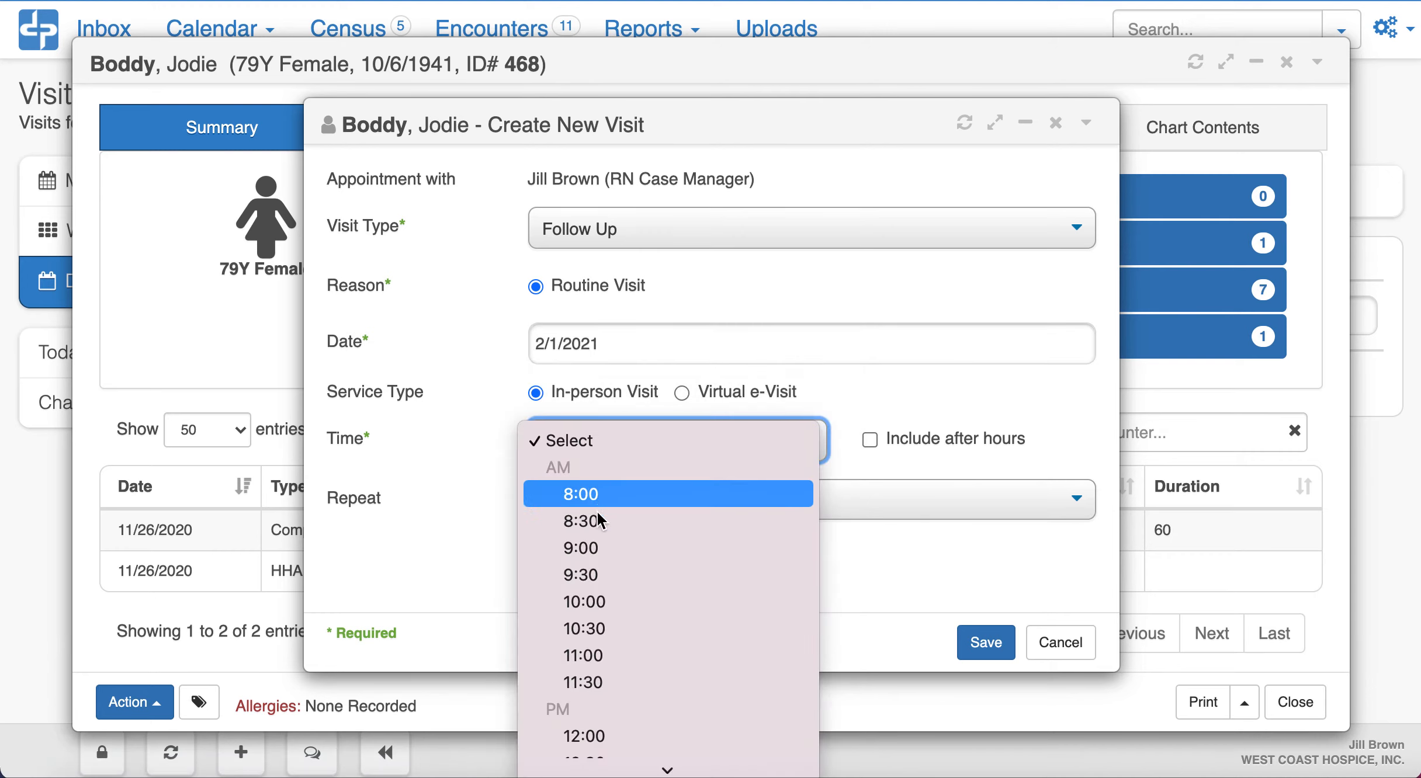
left_click(595, 602)
- Repeat the visit once a week through 2/23/21 (end of current benefit period) and save the series
left_click(603, 493)
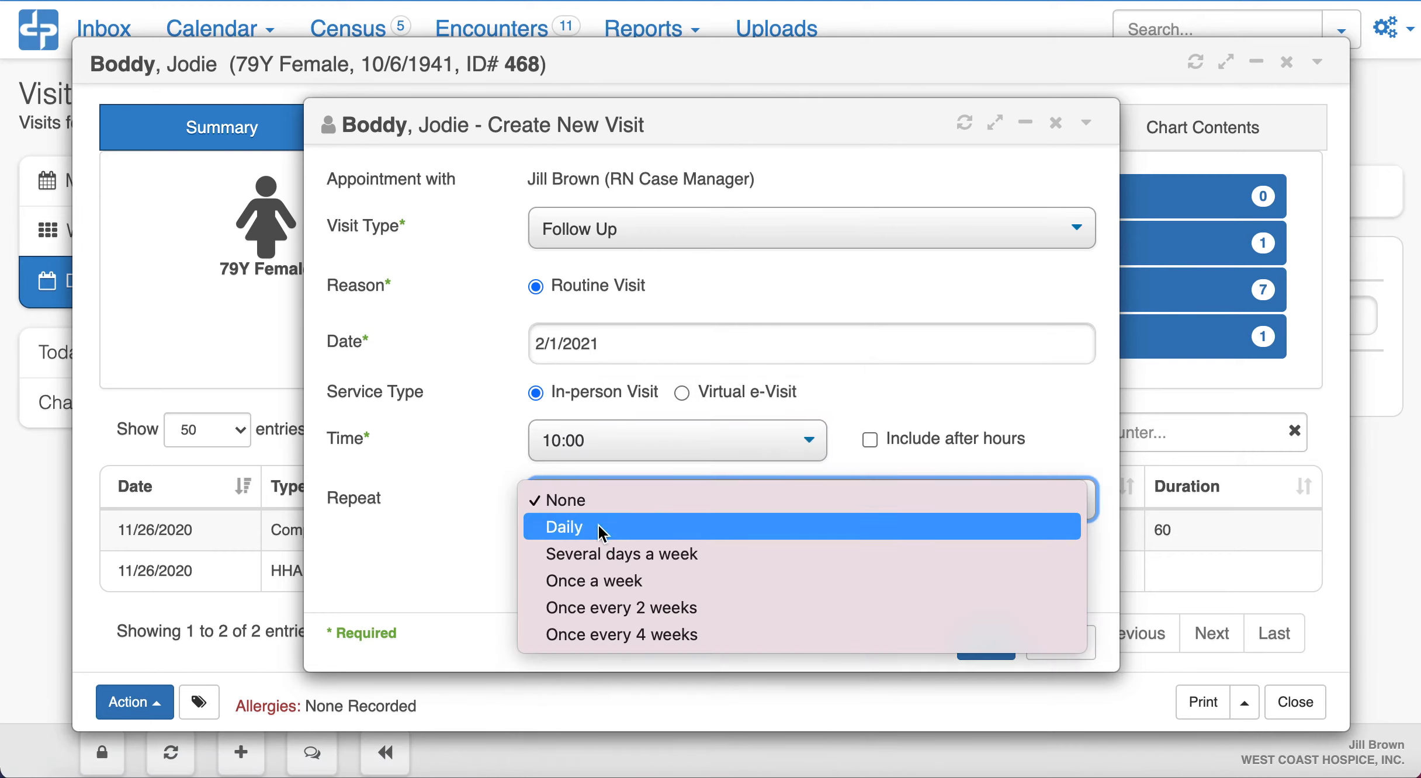
left_click(597, 582)
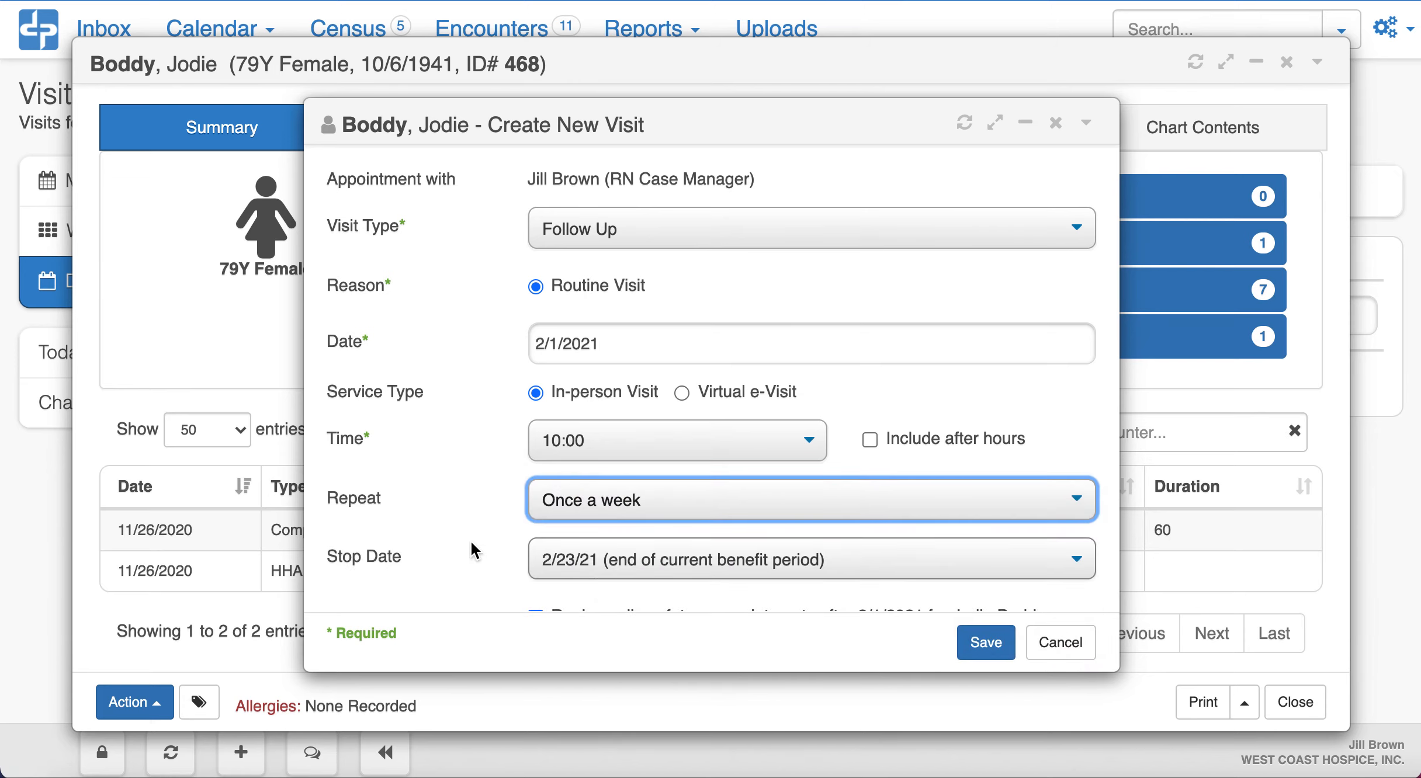
scroll(465, 529, "down", 1)
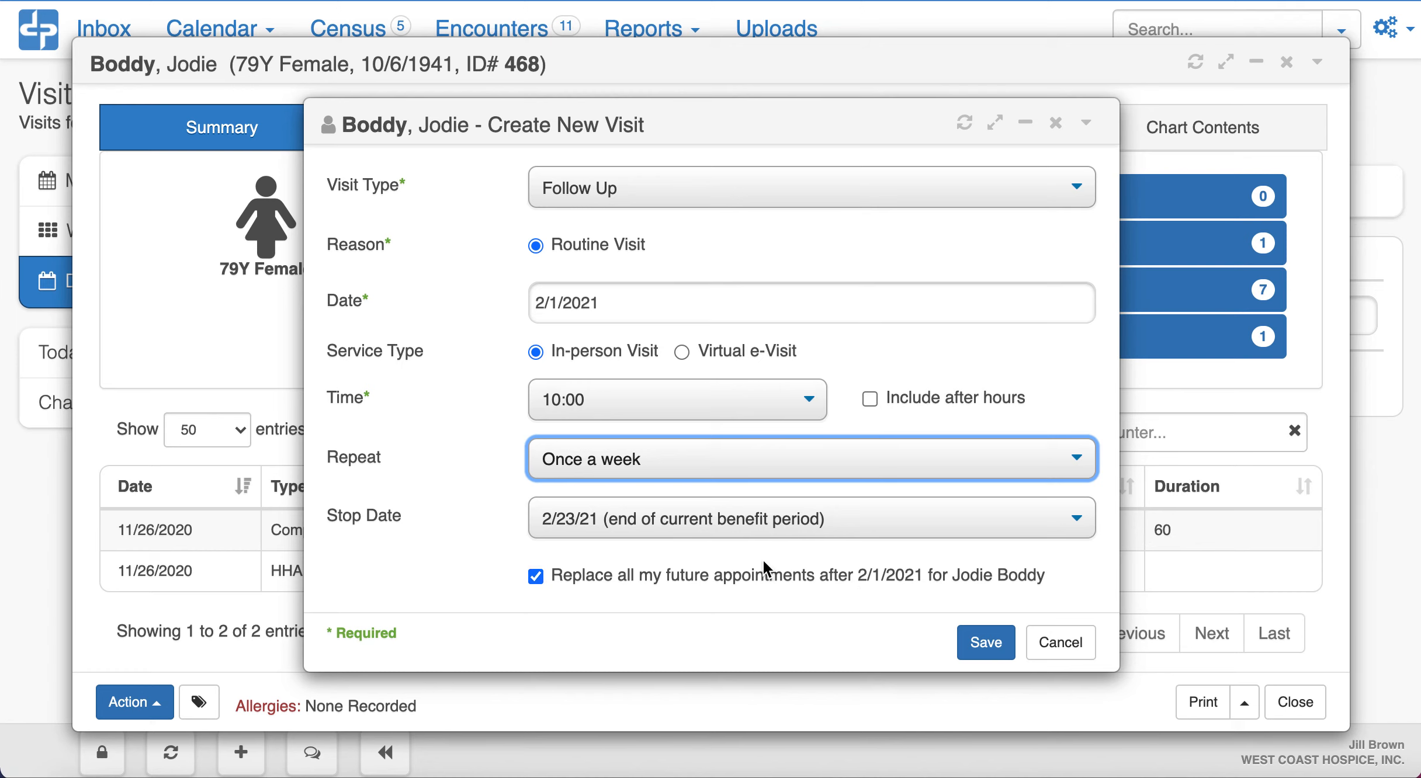
left_click(970, 642)
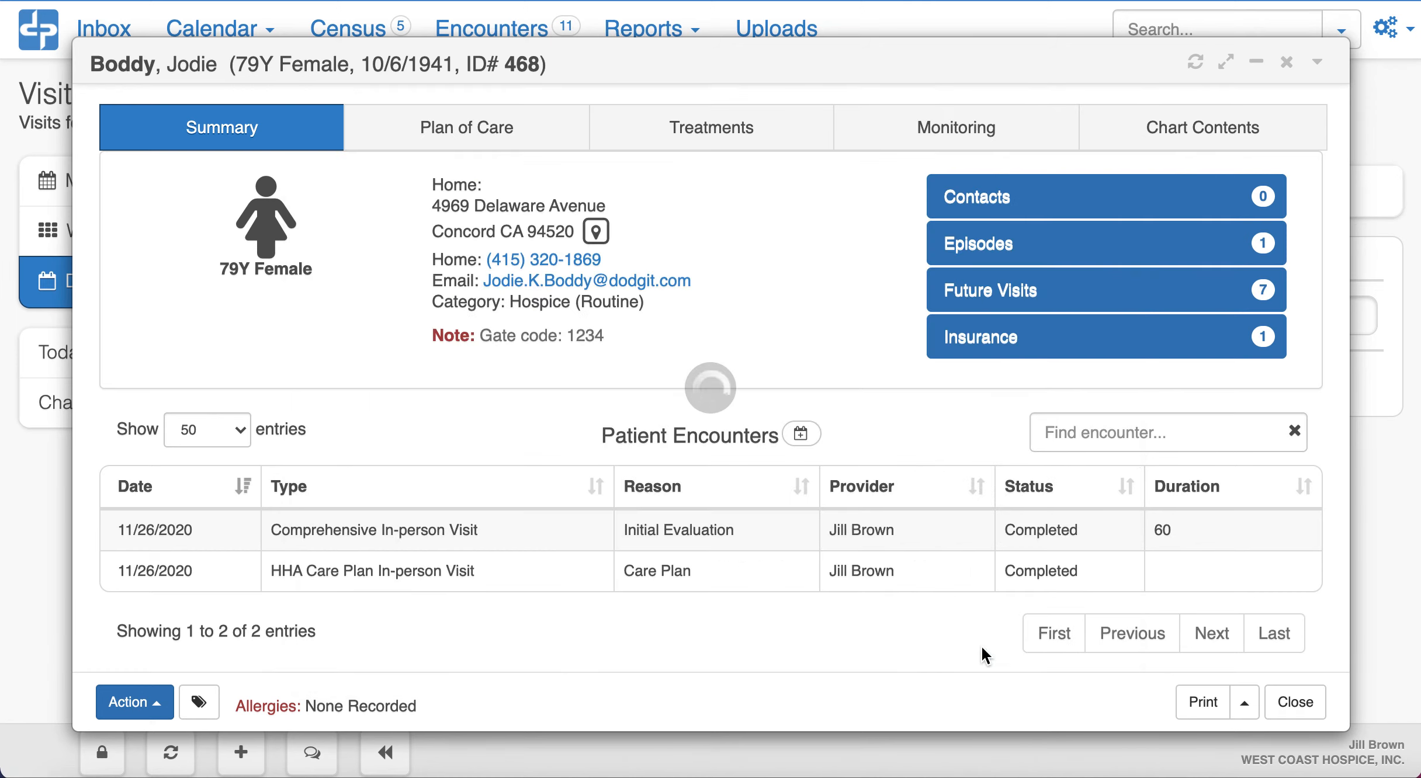
- Close the patient's chart and examine the weekly follow-up visits in the February 2021 monthly calendar
left_click(1295, 703)
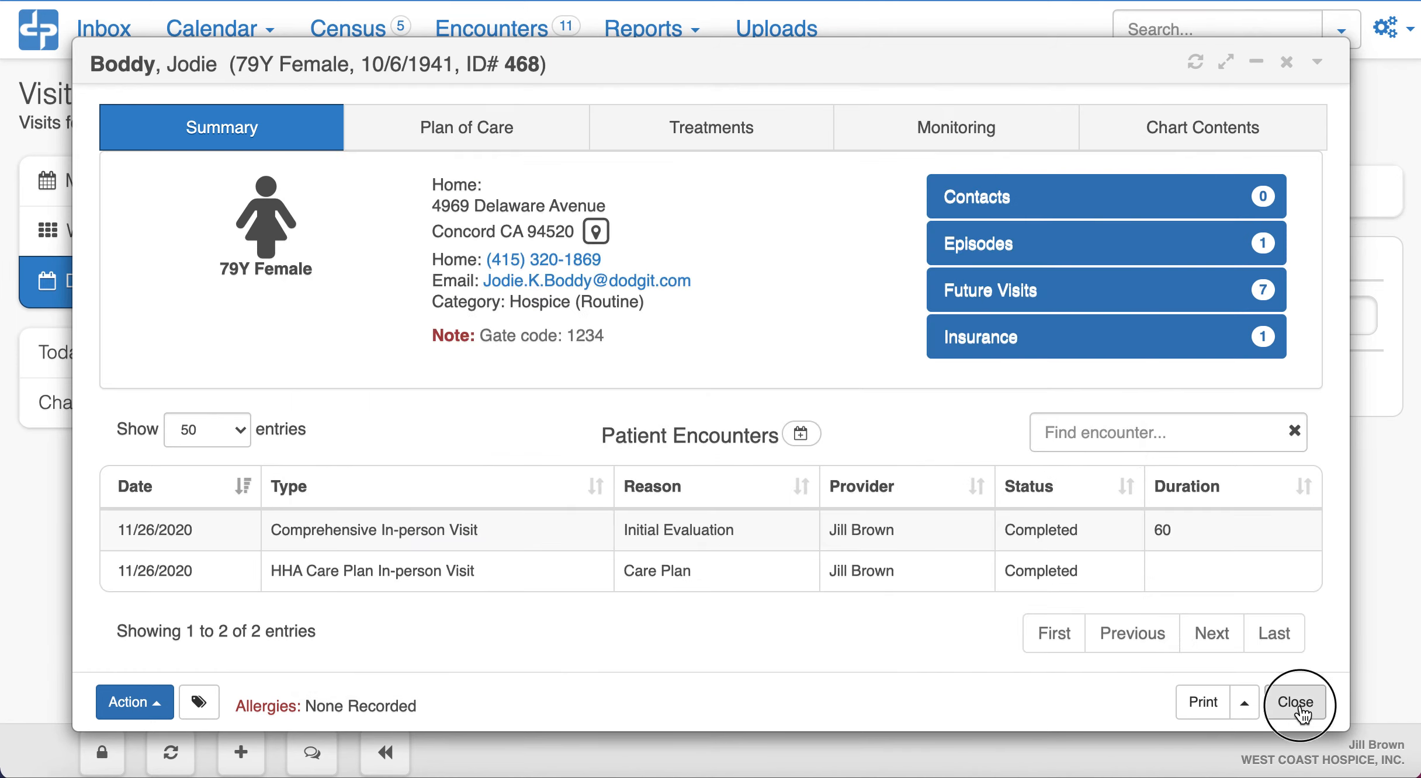
left_click(168, 175)
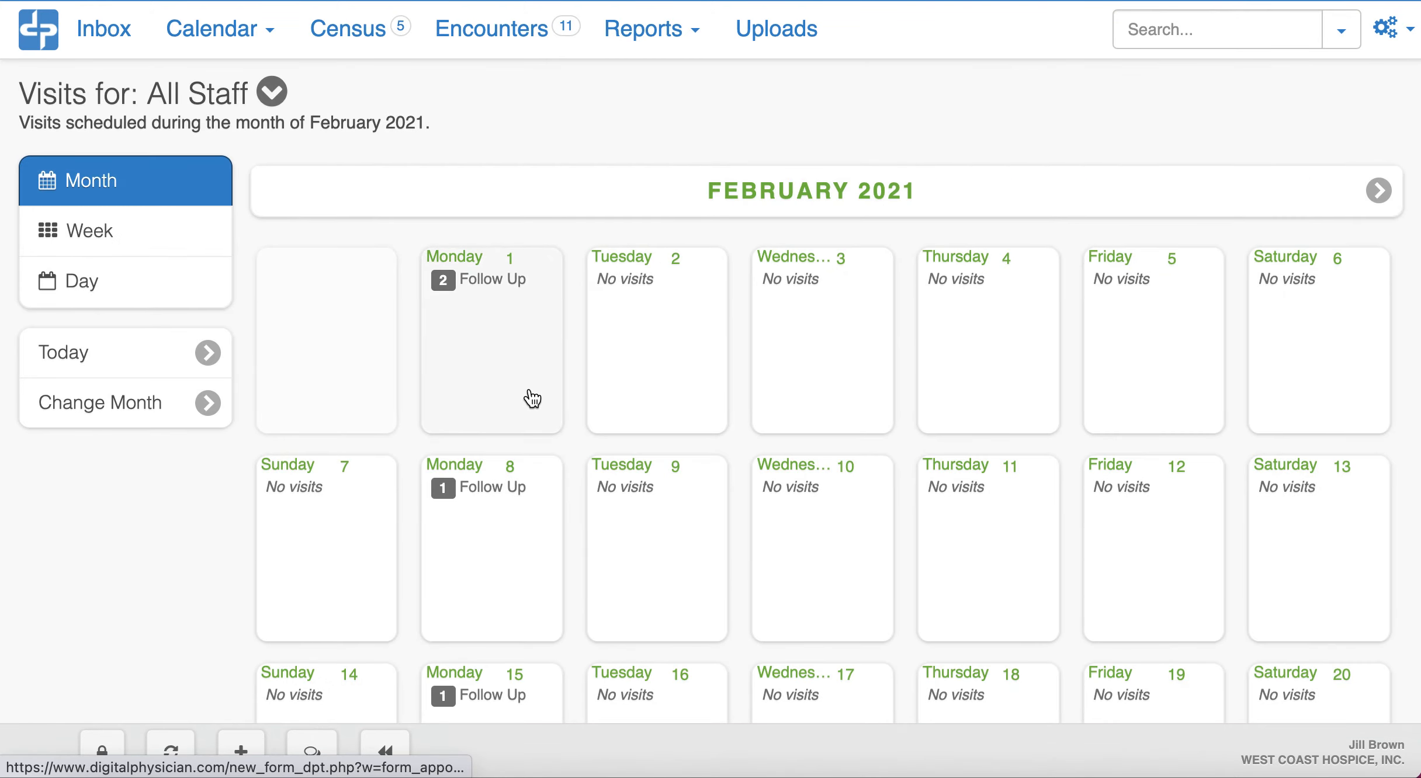
scroll(530, 397, "down", 6)
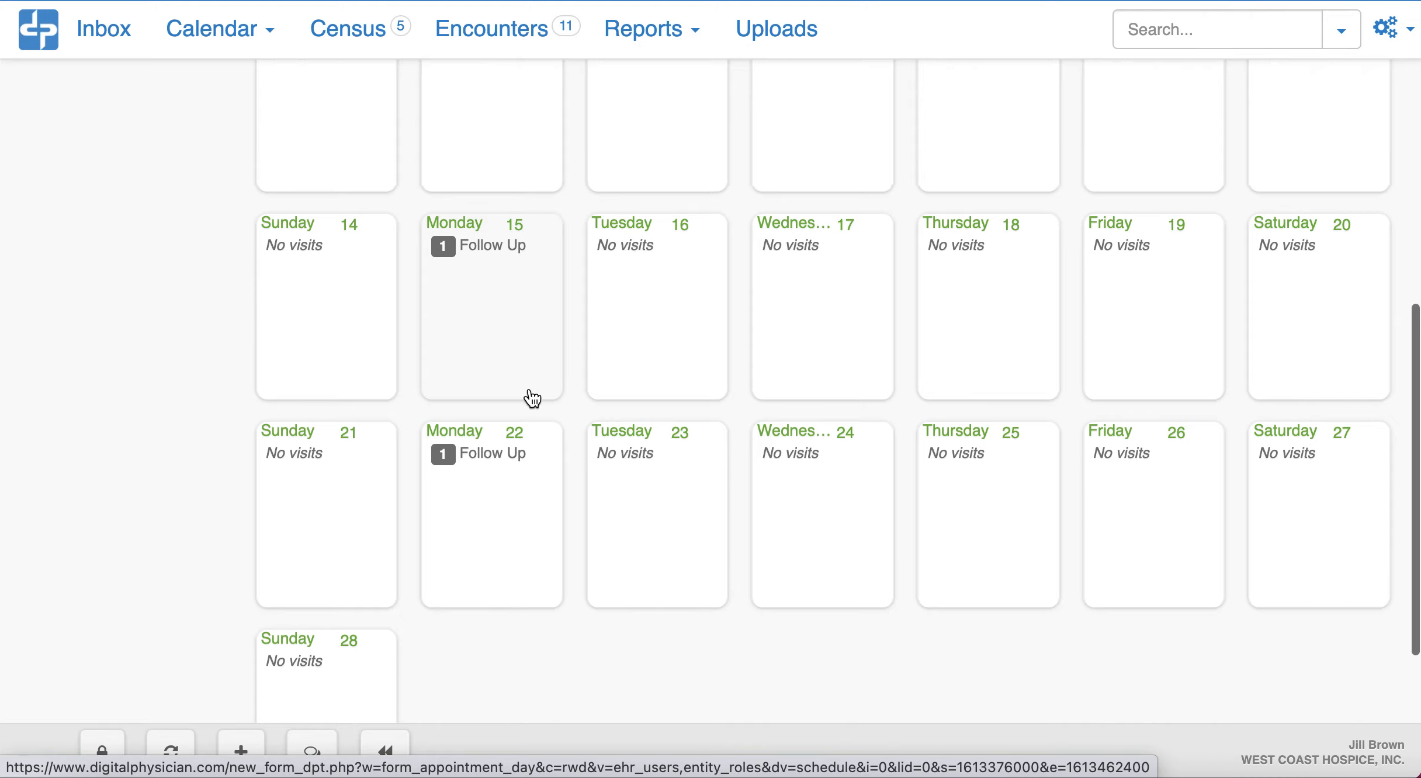
scroll(532, 398, "up", 7)
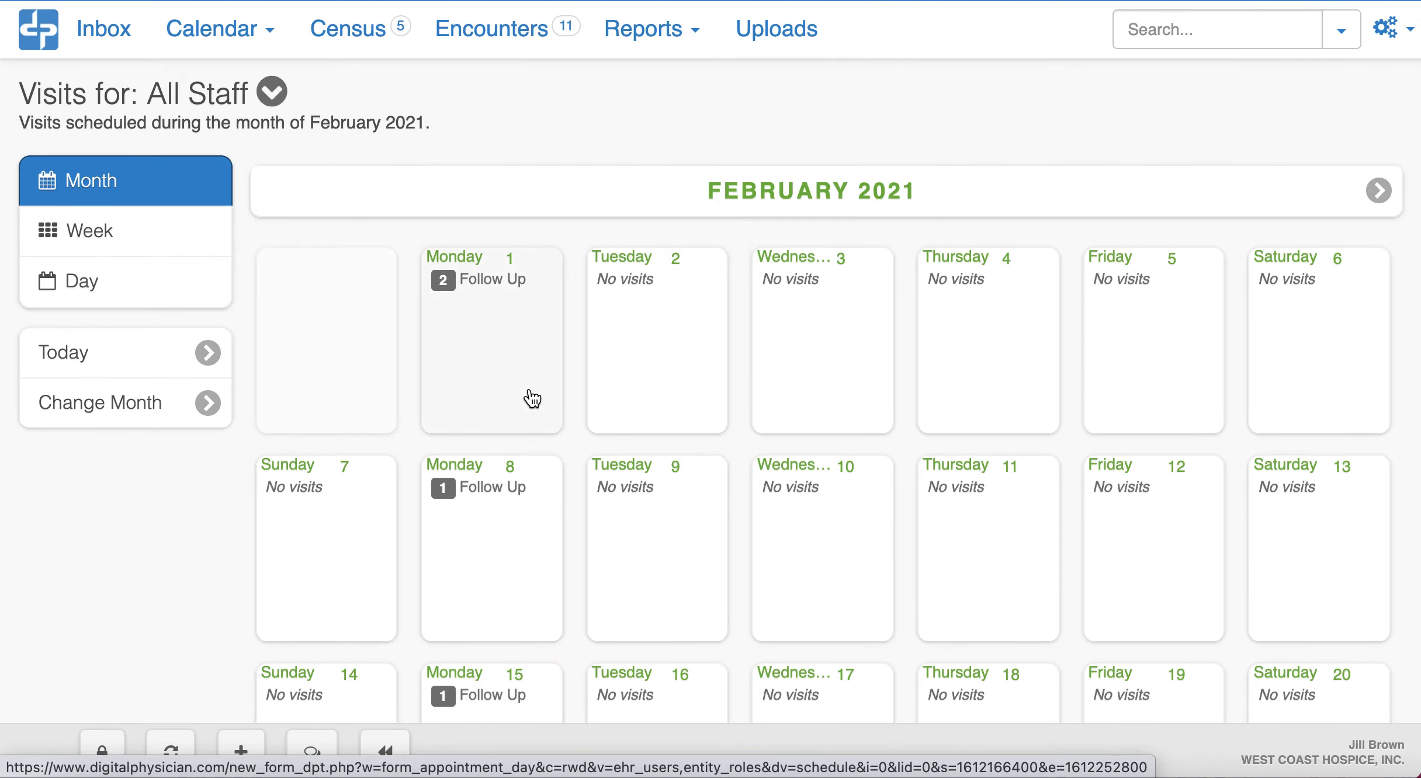
scroll(532, 398, "down", 5)
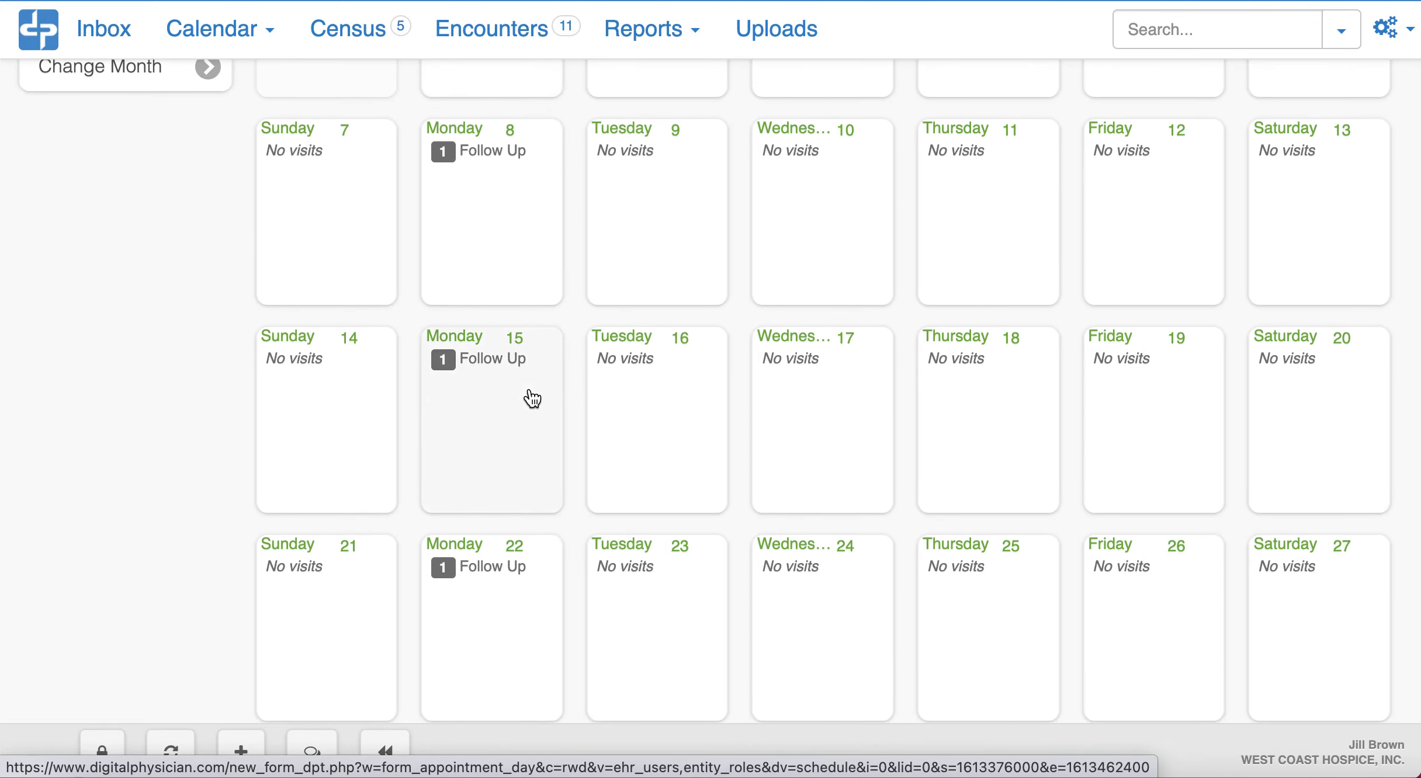